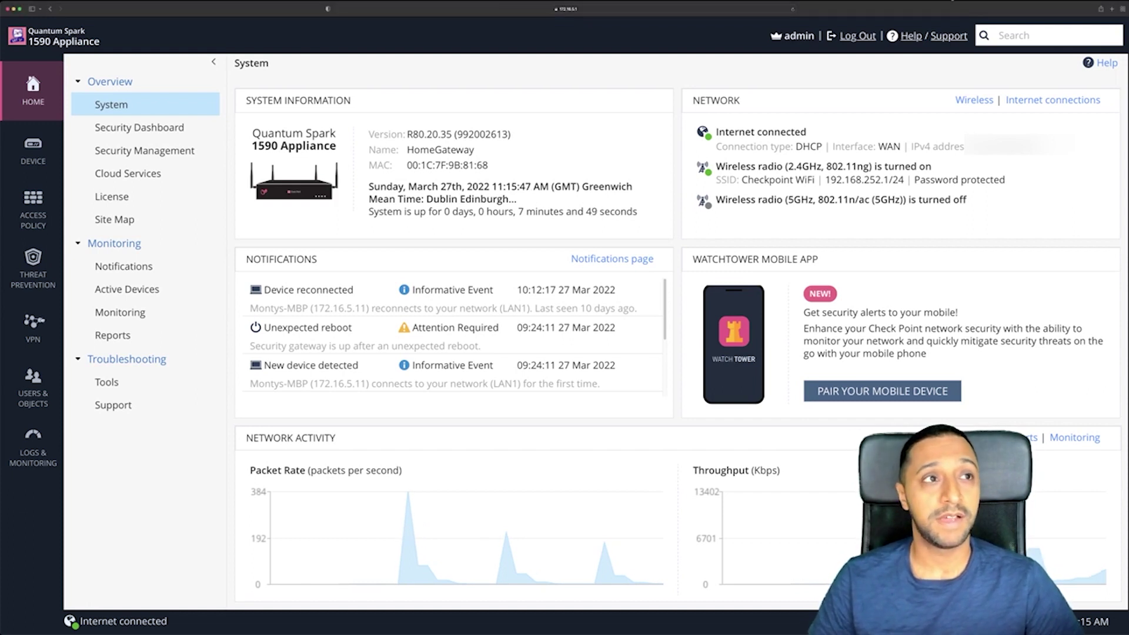
# Switch VPN Remote Access to On in Blade Control and apply the setting.
pyautogui.moveTo(33, 326)
pyautogui.click(175, 106)
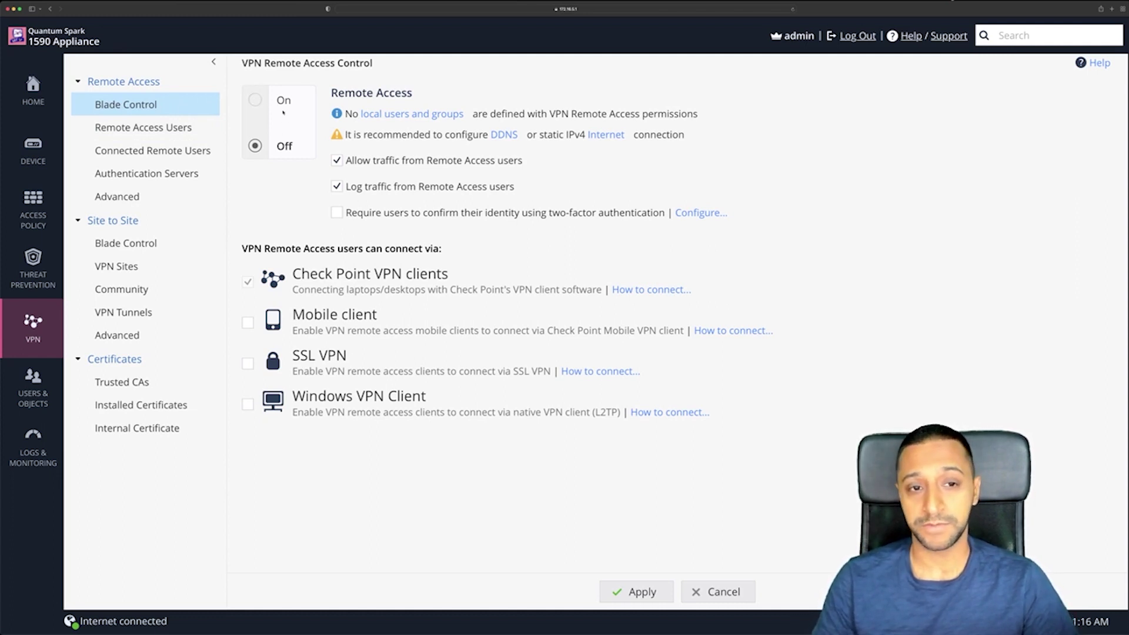
pyautogui.click(255, 101)
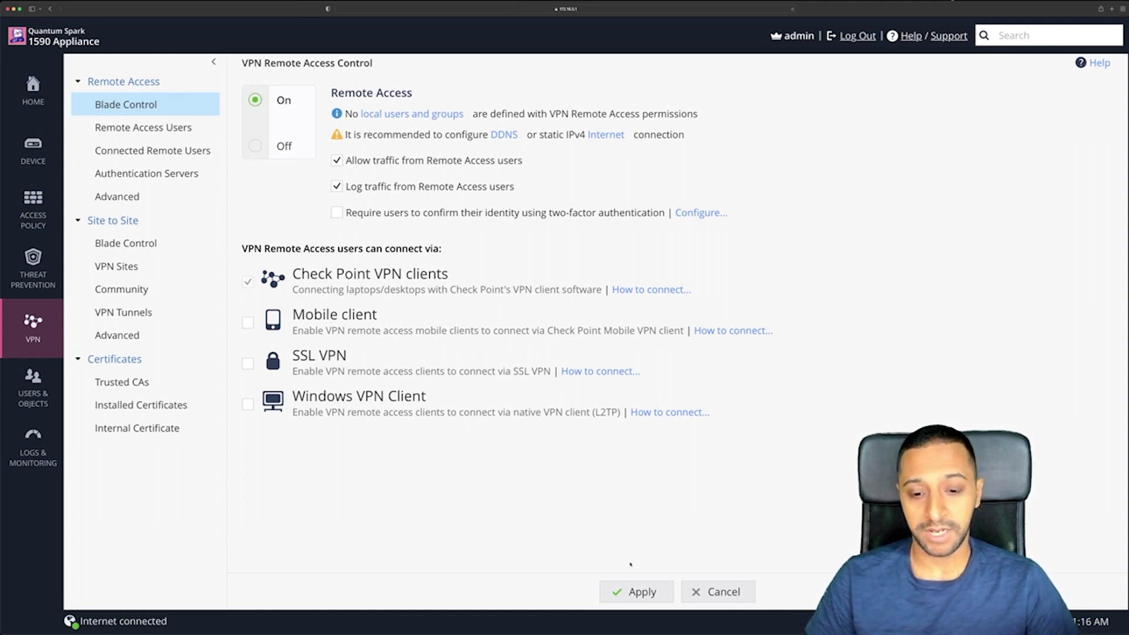
pyautogui.click(638, 591)
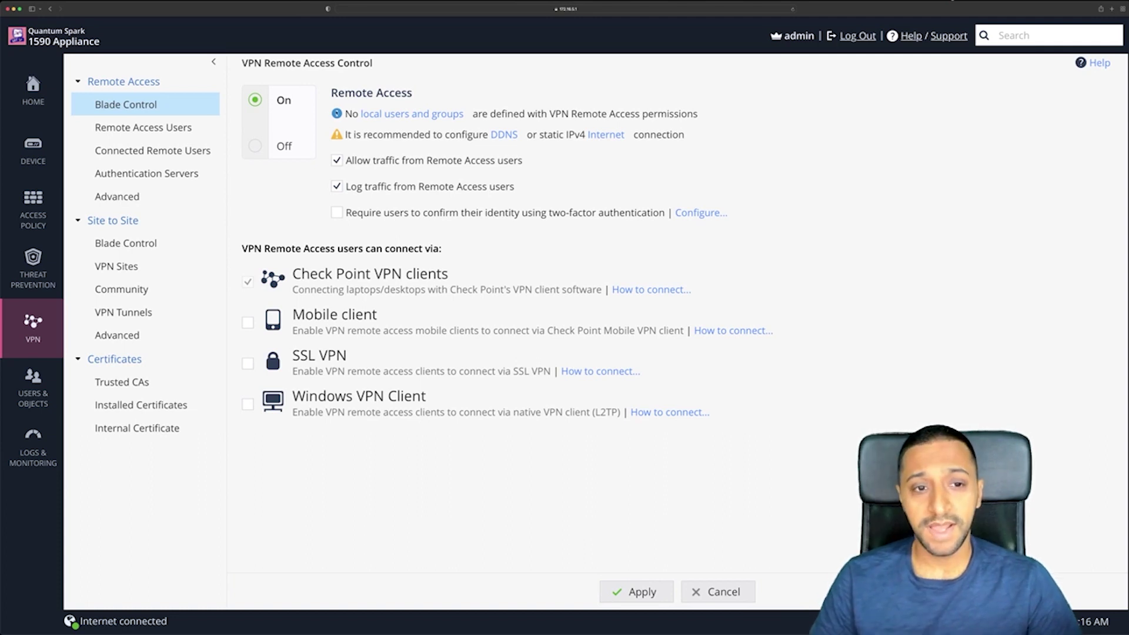
# Follow the 'local users and groups' note link to the remote access users list.
pyautogui.moveTo(351, 113); pyautogui.dragTo(556, 115)
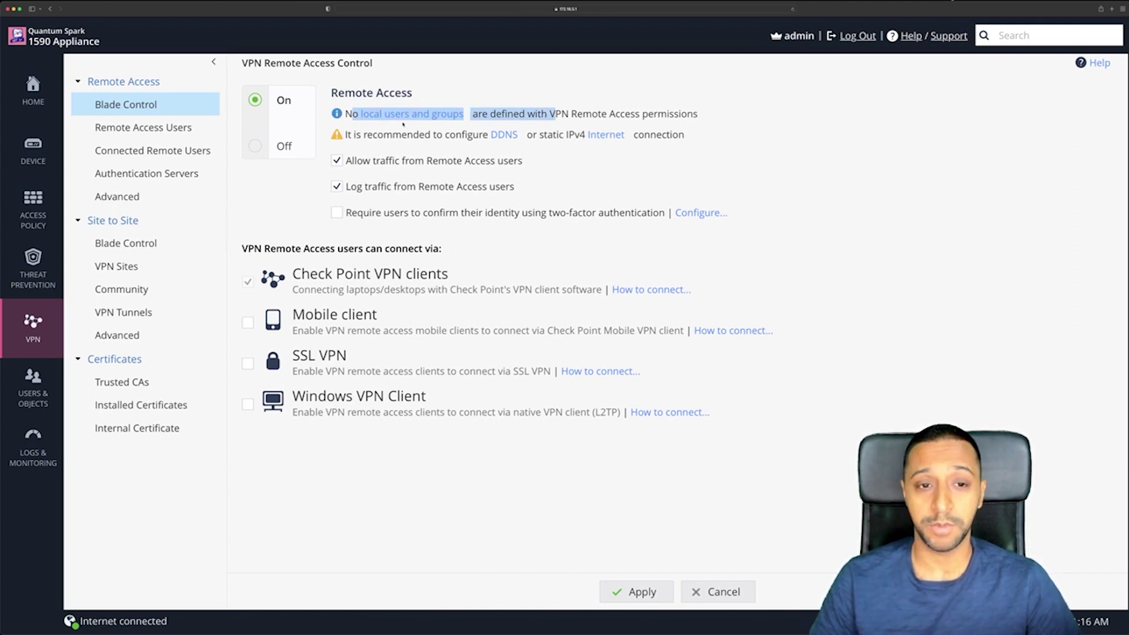
pyautogui.click(399, 118)
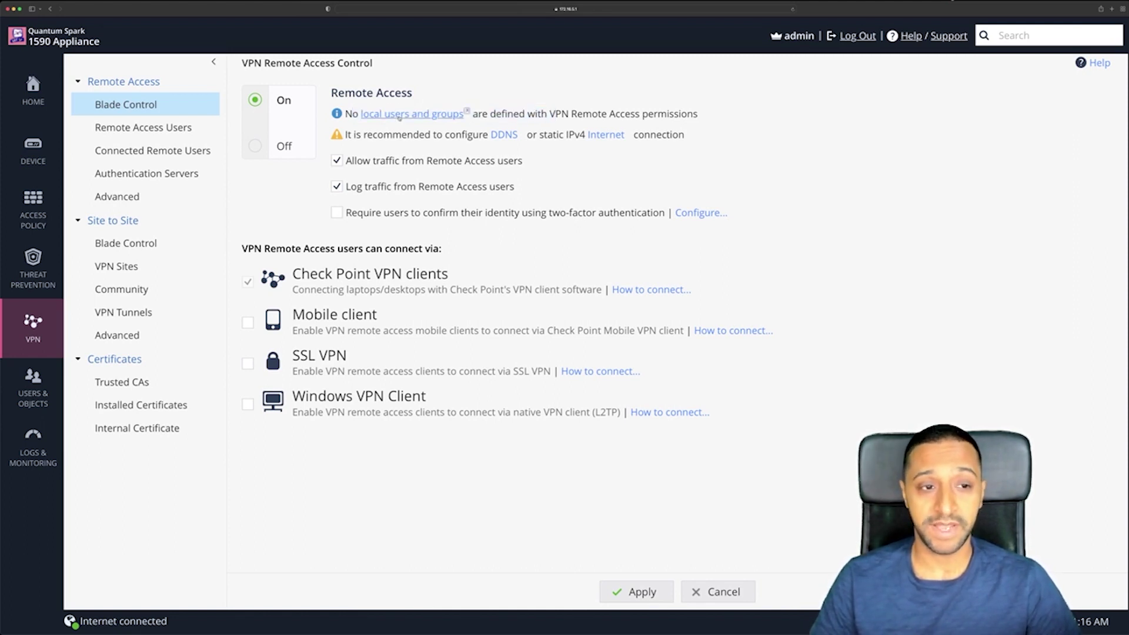
pyautogui.click(399, 115)
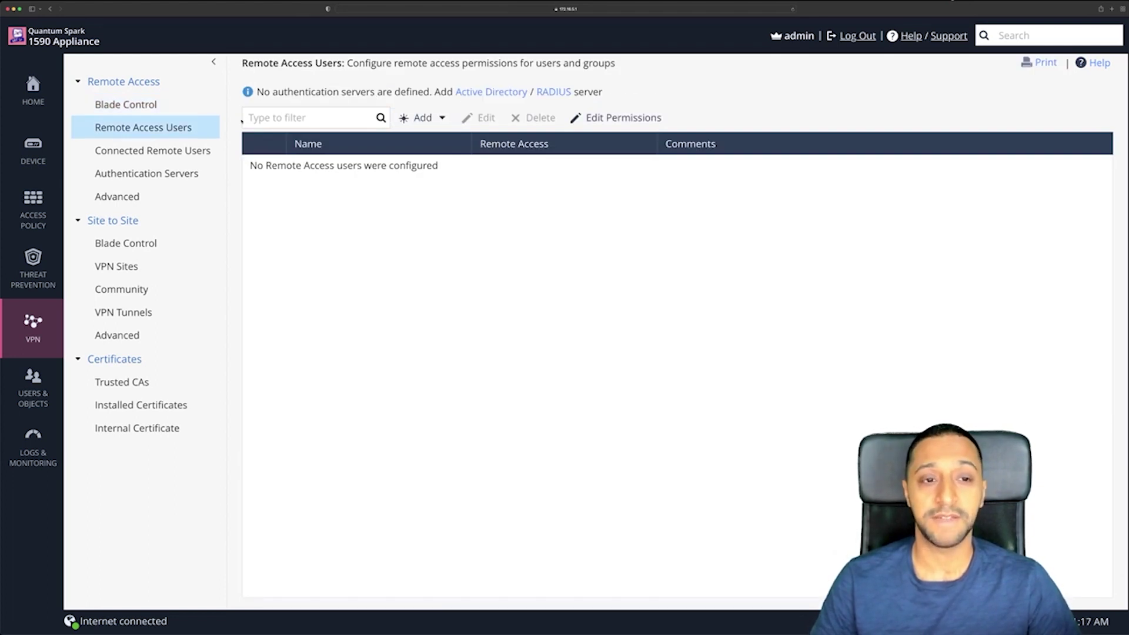
# Add permanent local user 'testuser1' with the account password entered and confirmed, then apply.
pyautogui.click(419, 118)
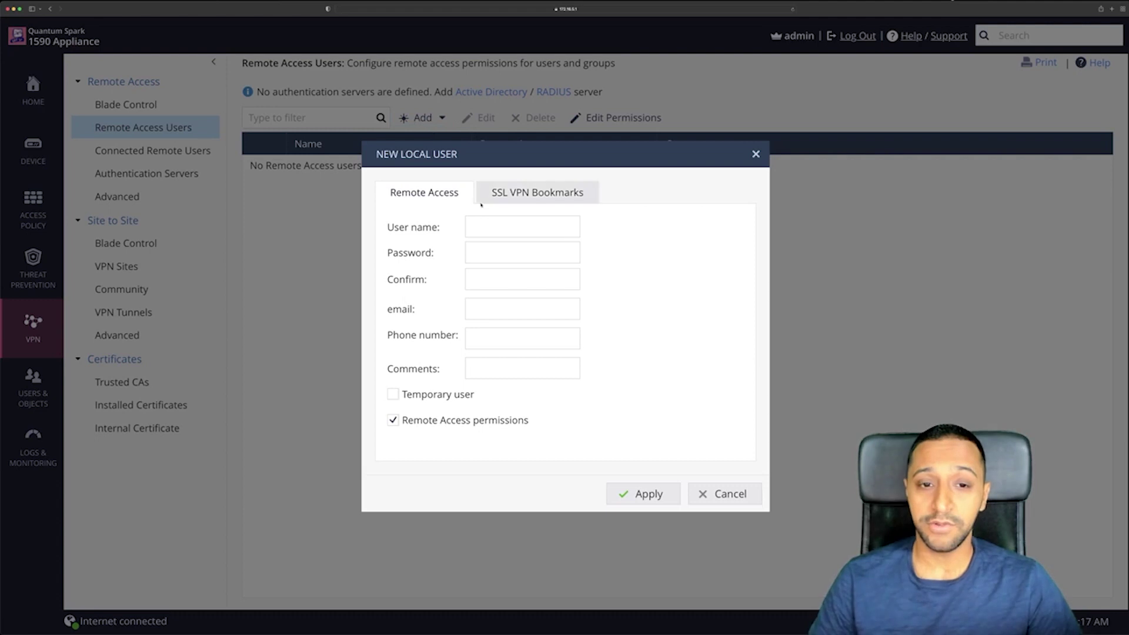
pyautogui.click(495, 228)
pyautogui.write('testuser1')
pyautogui.press('Tab')
pyautogui.write('password')
pyautogui.press('Tab')
pyautogui.write('password')
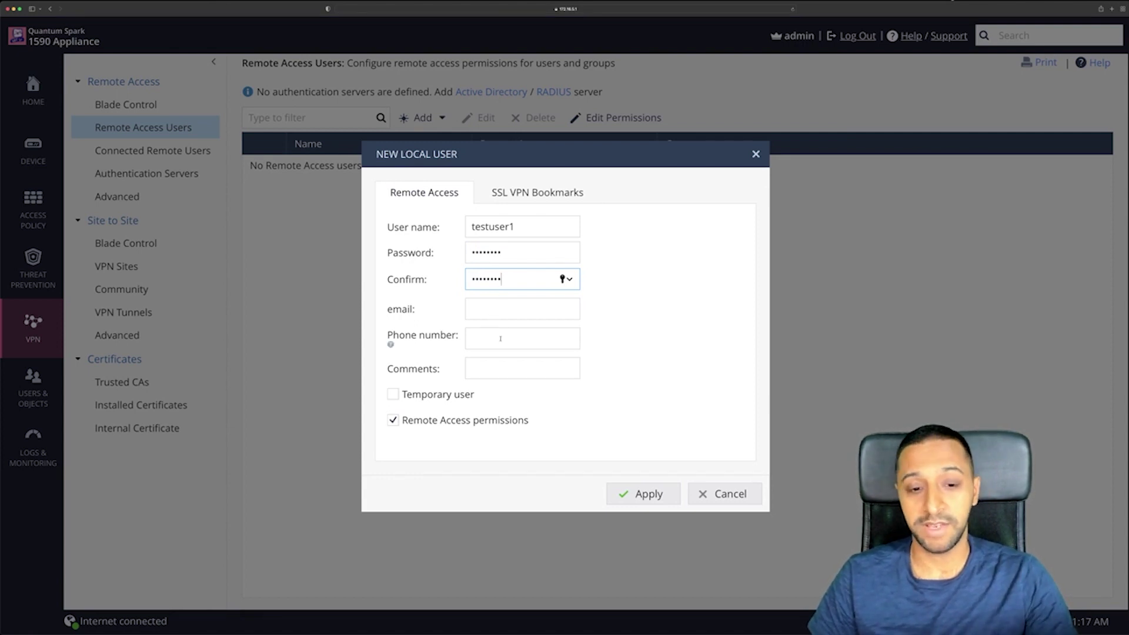
pyautogui.click(455, 399)
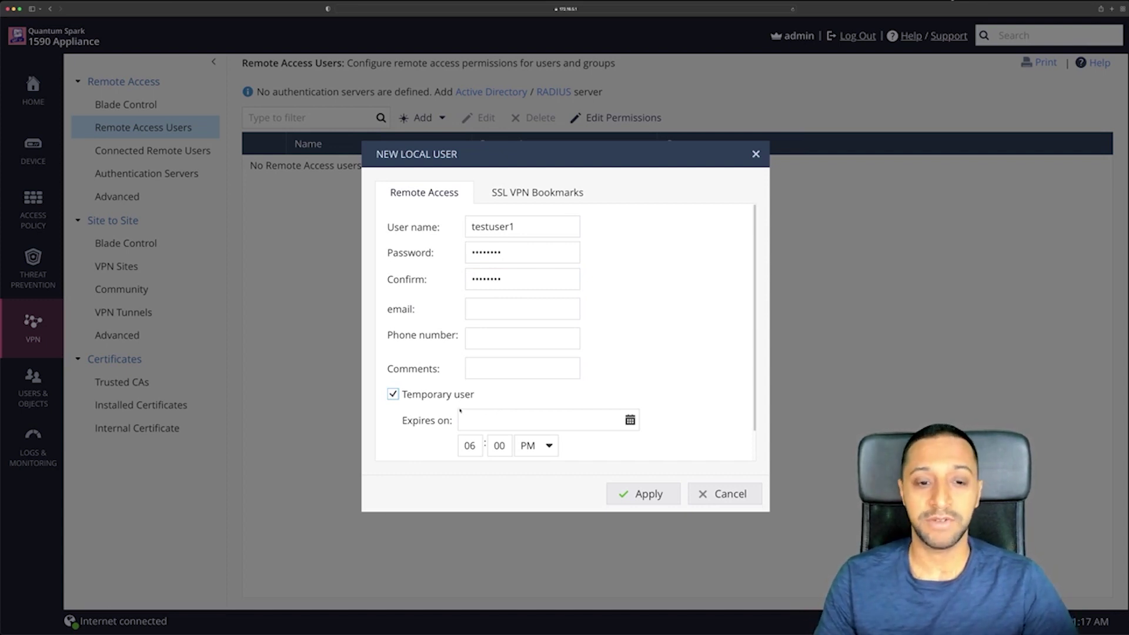
pyautogui.click(453, 394)
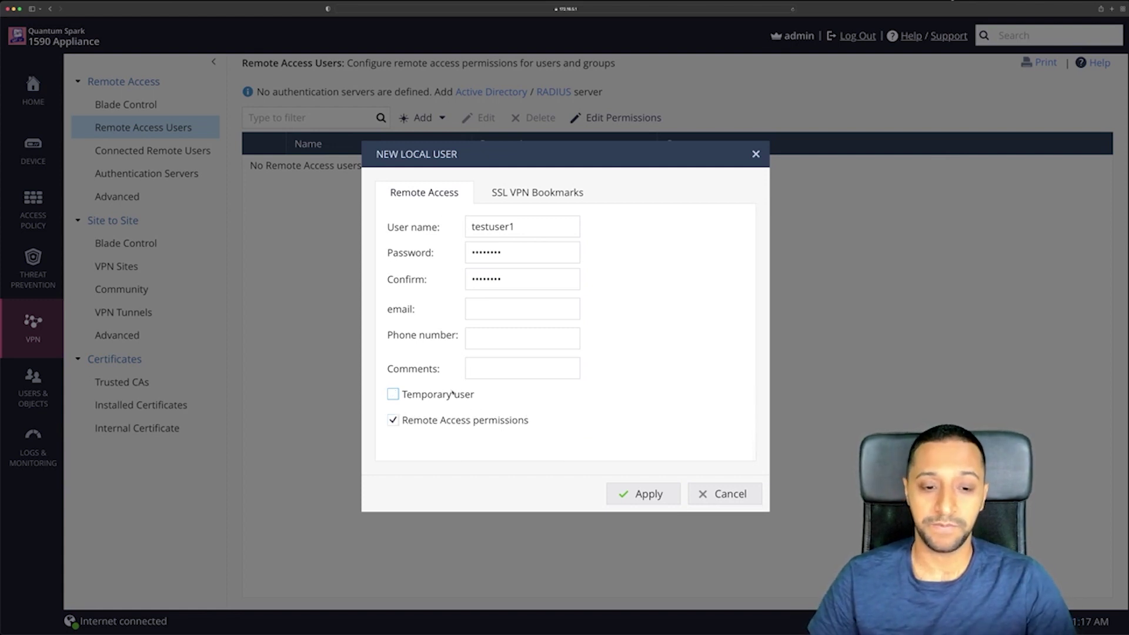
pyautogui.click(628, 494)
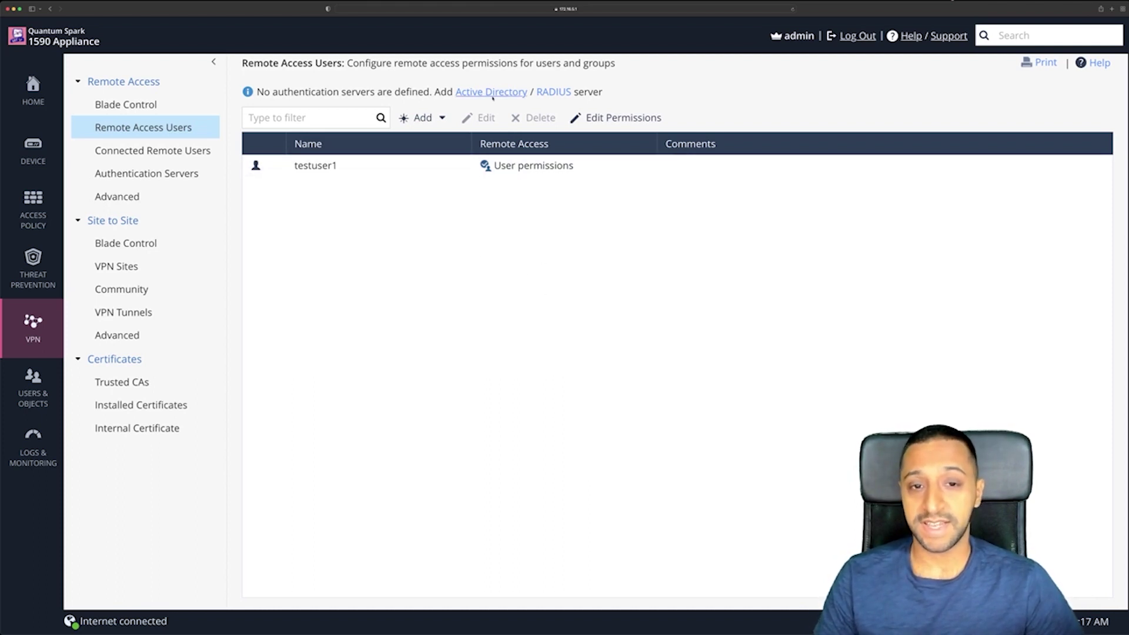
# Look over the RADIUS server and Active Directory domain dialogs without changing anything.
pyautogui.click(553, 92)
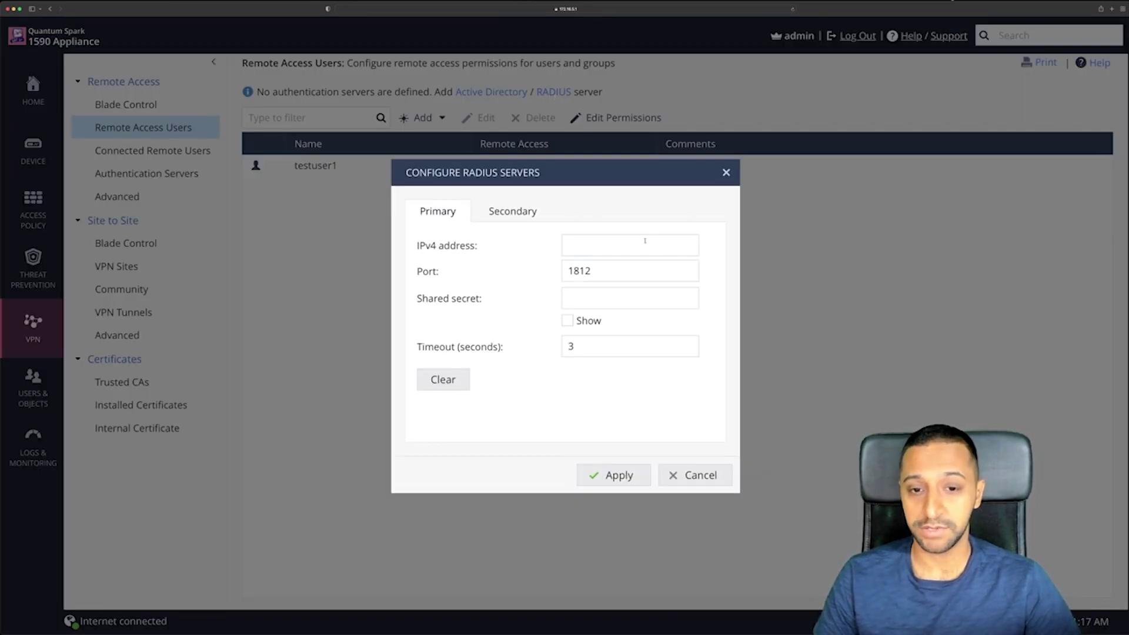
pyautogui.click(727, 172)
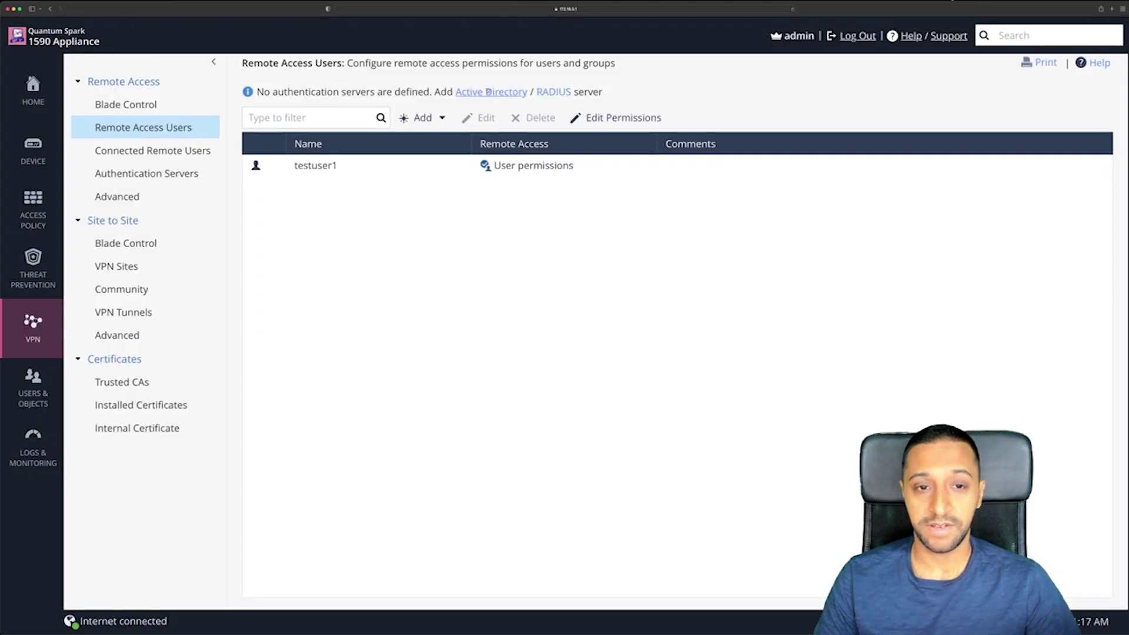
pyautogui.click(488, 92)
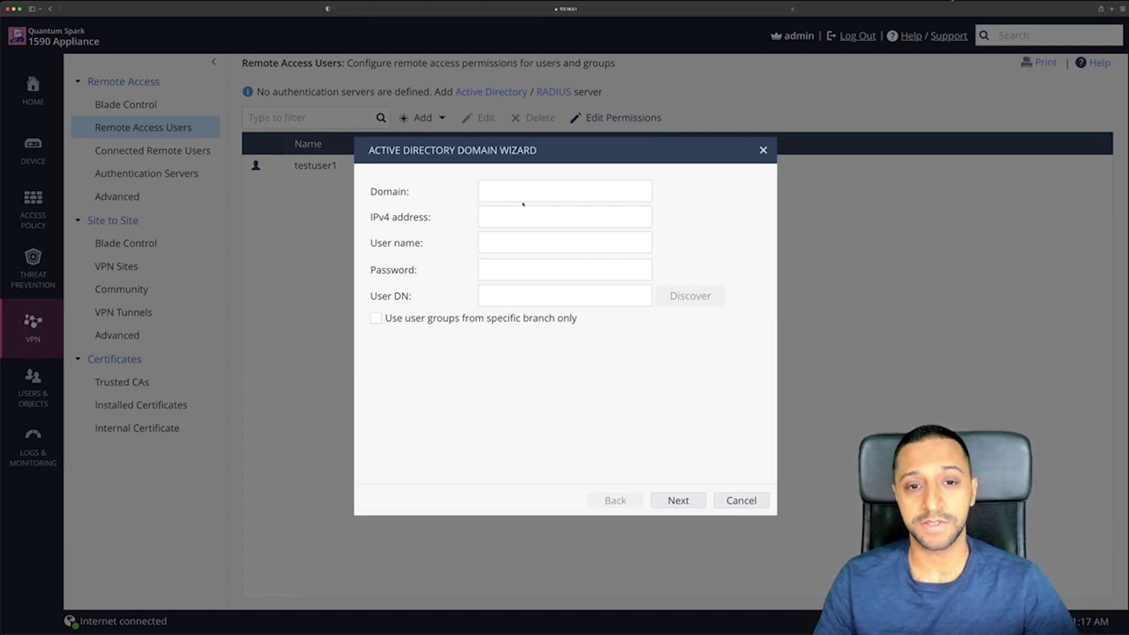
pyautogui.click(763, 151)
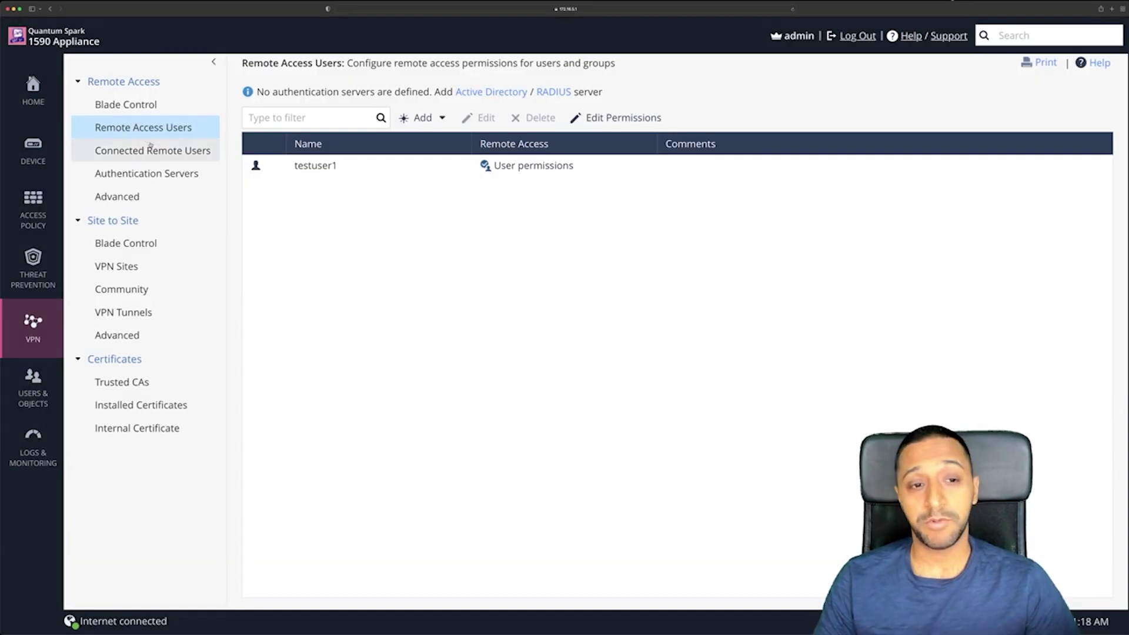
# Browse Connected Remote Users and Authentication Servers, then go to Advanced remote access settings.
pyautogui.click(152, 150)
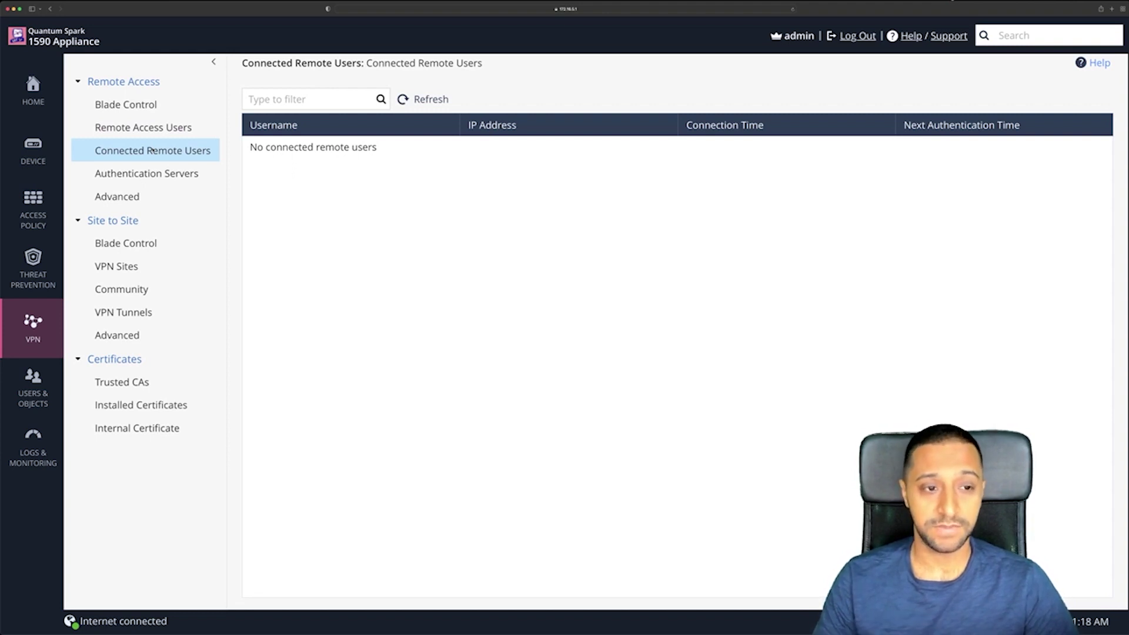
pyautogui.click(160, 174)
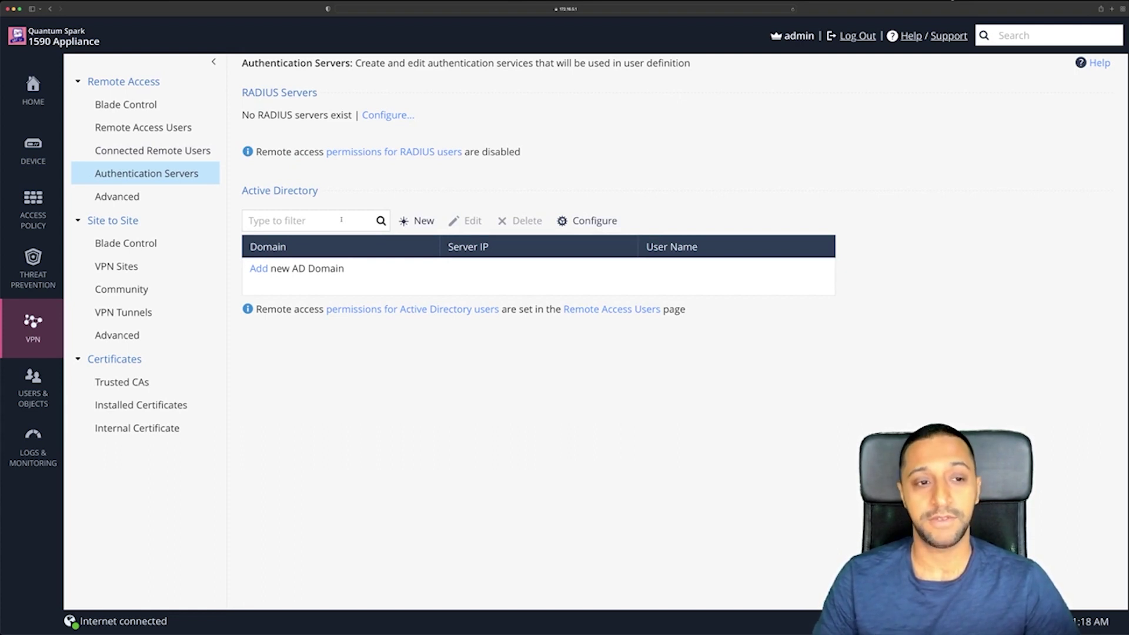
pyautogui.click(158, 198)
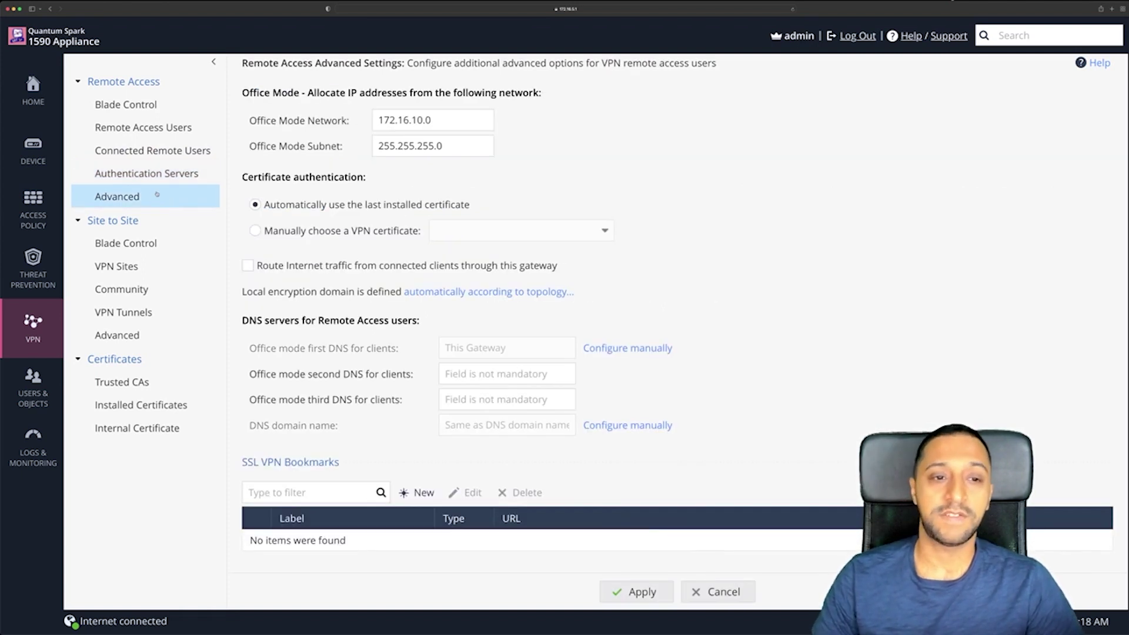
# Check the Office Mode Network address, then return to Remote Access Blade Control.
pyautogui.click(445, 122)
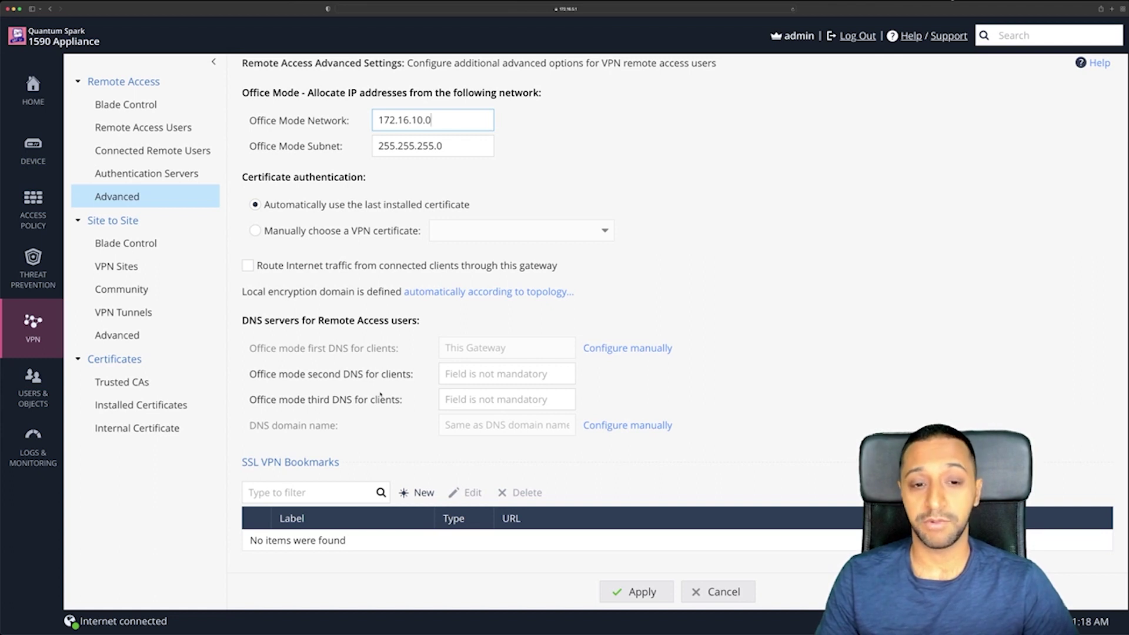
pyautogui.click(126, 105)
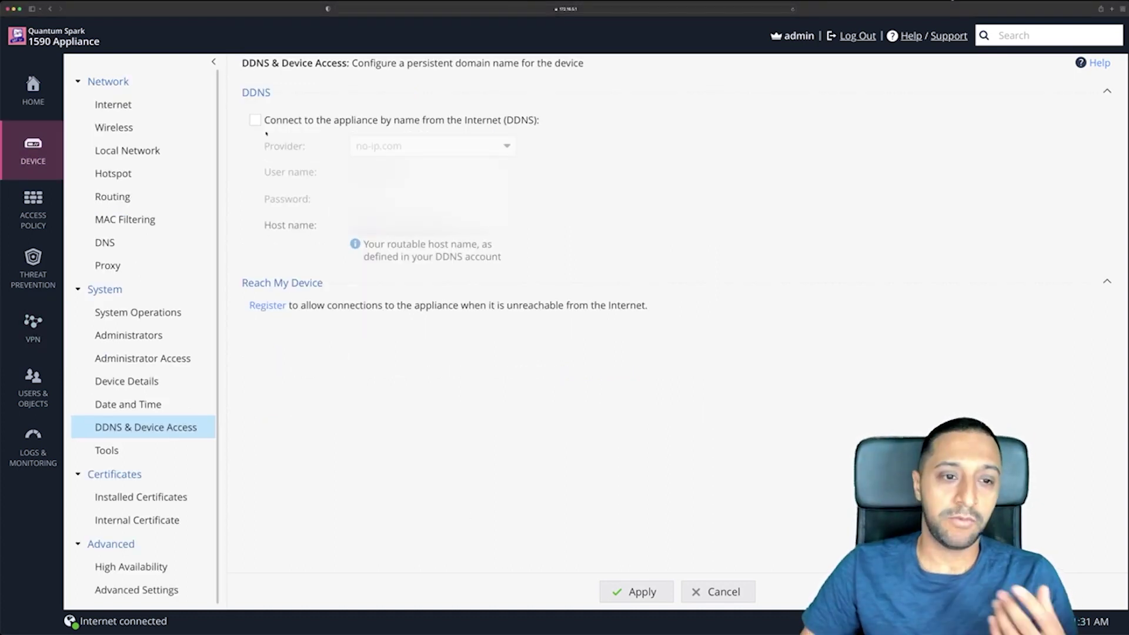
# Turn on DDNS access by name using no-ip.com, apply it, and return to VPN.
pyautogui.click(255, 121)
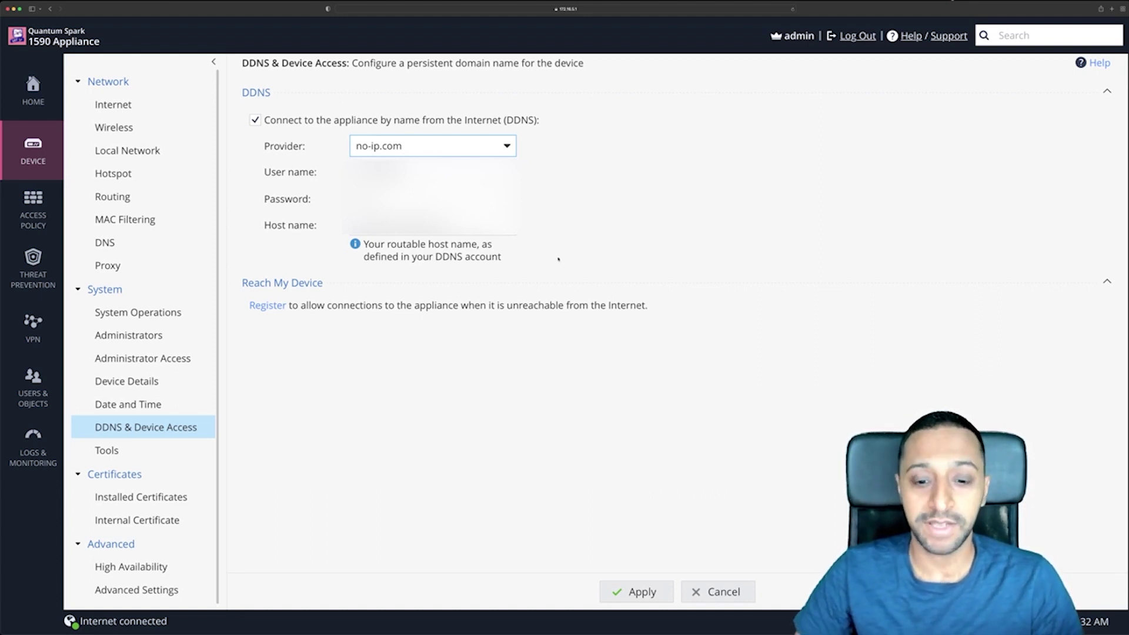
pyautogui.click(642, 592)
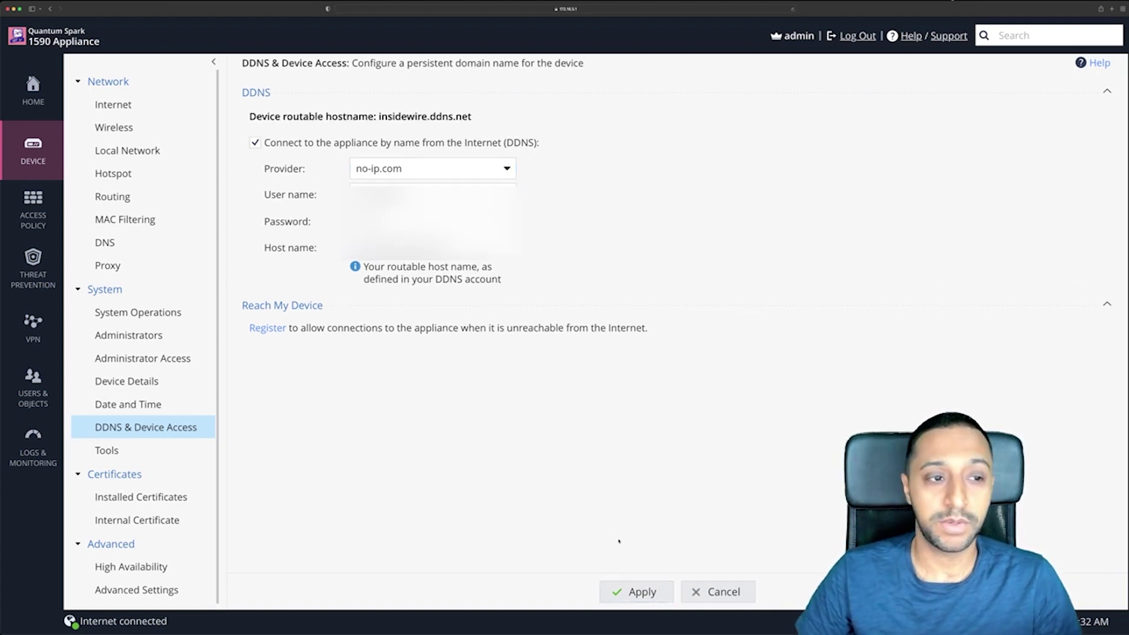
pyautogui.click(16, 317)
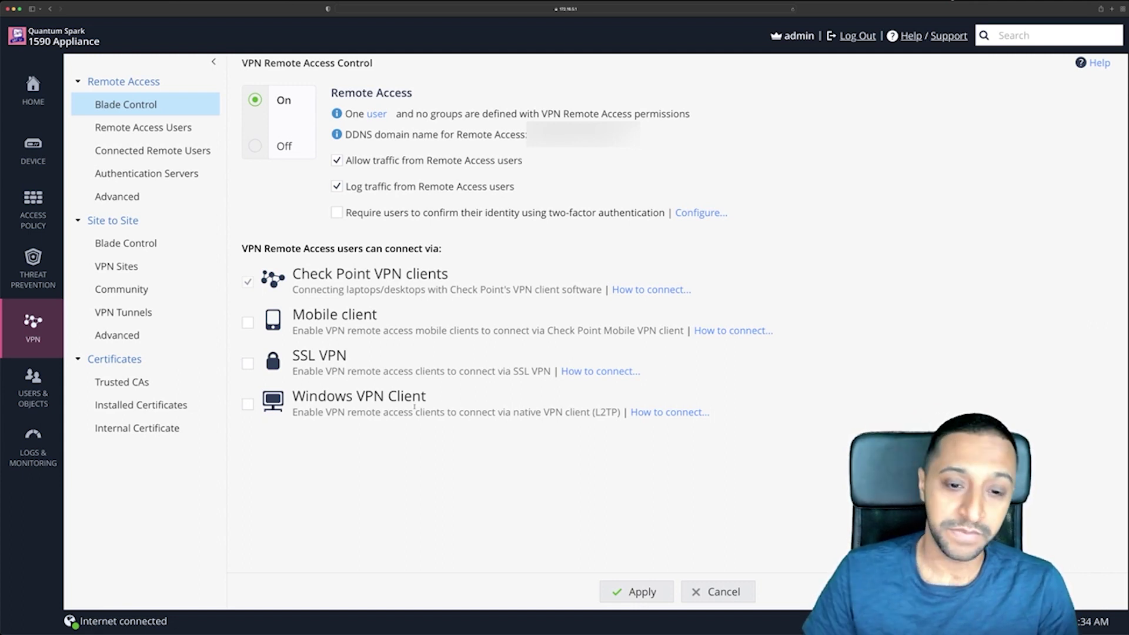
# Enable Mobile client, SSL VPN and Windows L2TP VPN client connections, then apply.
pyautogui.click(249, 323)
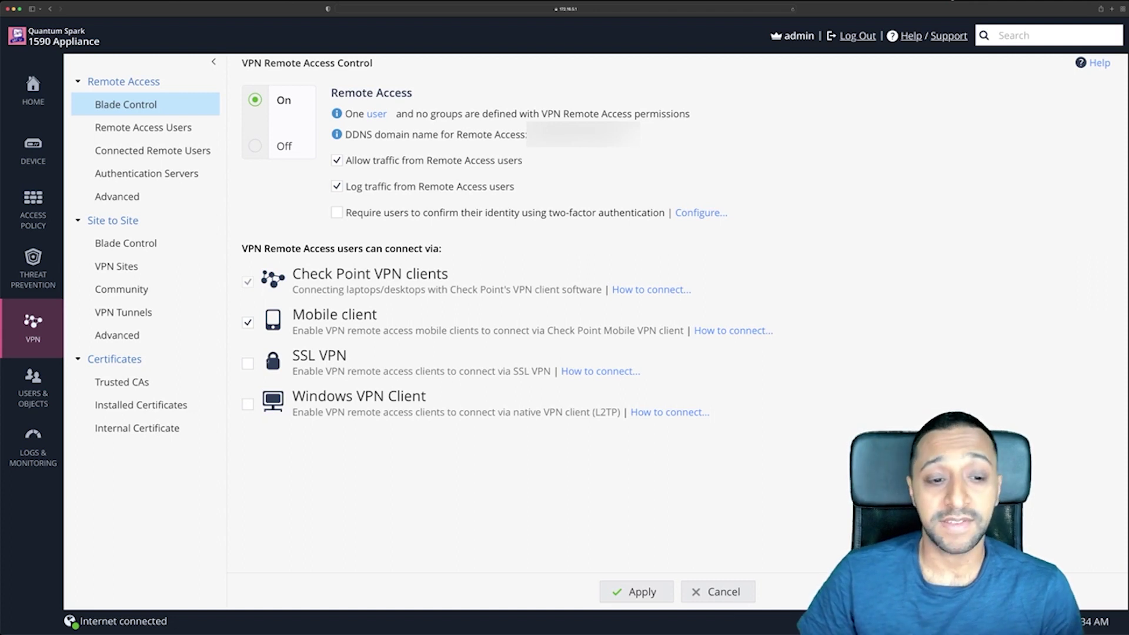
pyautogui.click(247, 362)
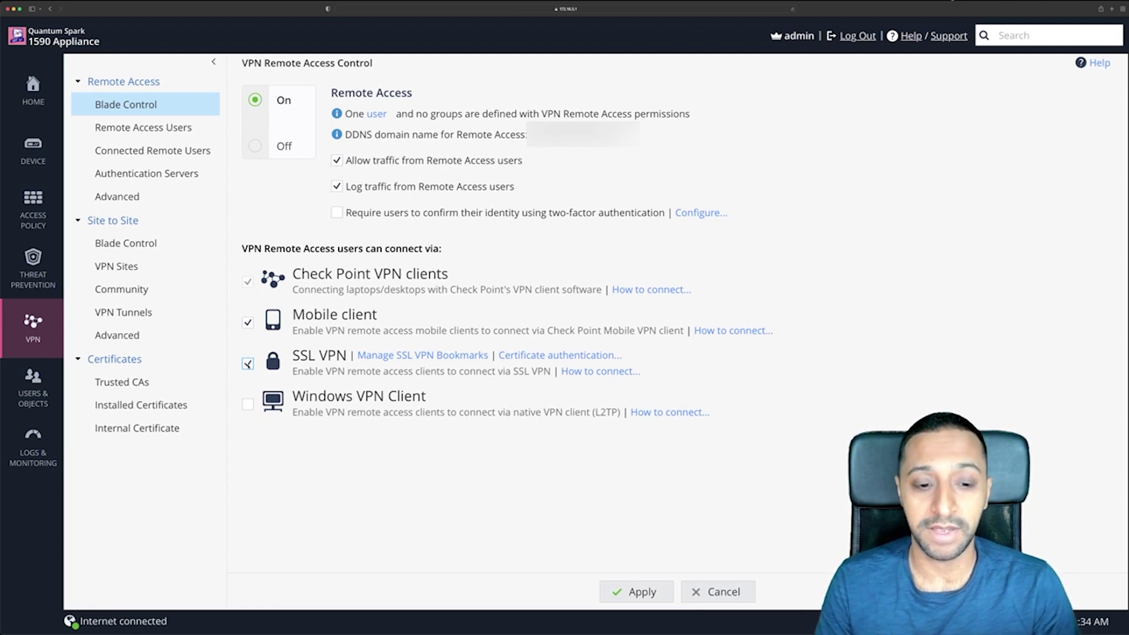
pyautogui.click(248, 404)
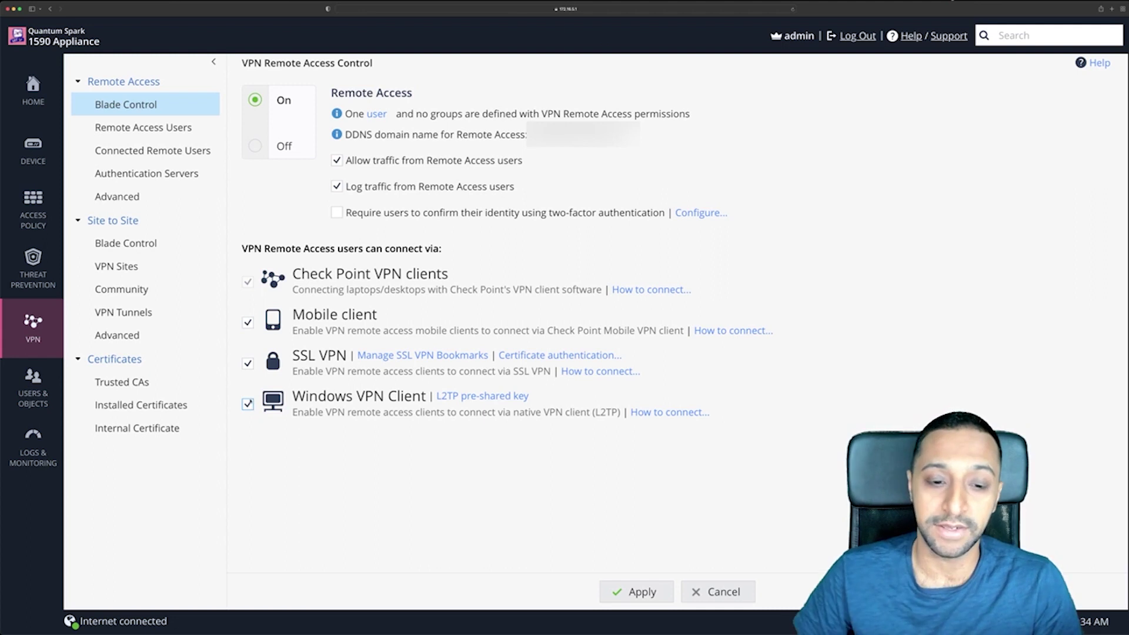
pyautogui.click(479, 398)
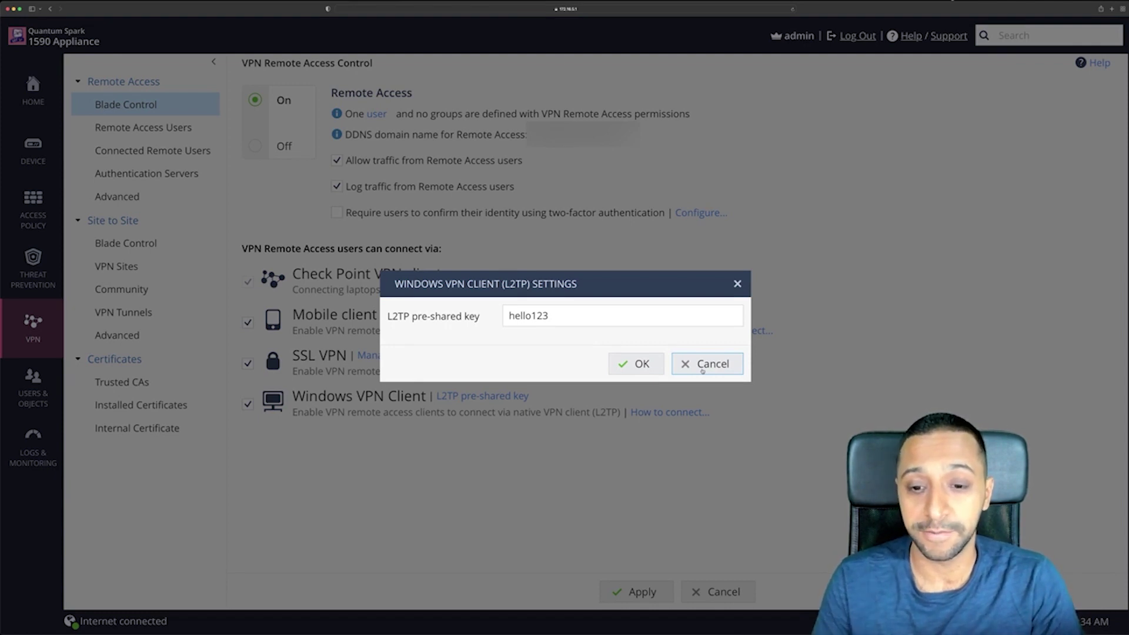
pyautogui.click(703, 368)
pyautogui.click(642, 592)
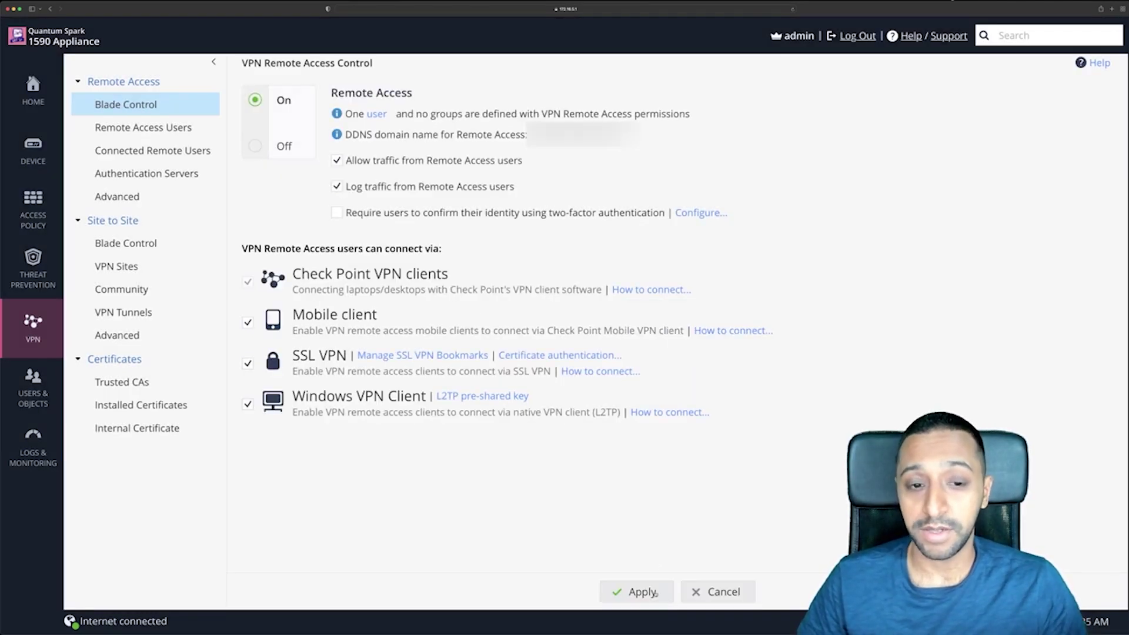
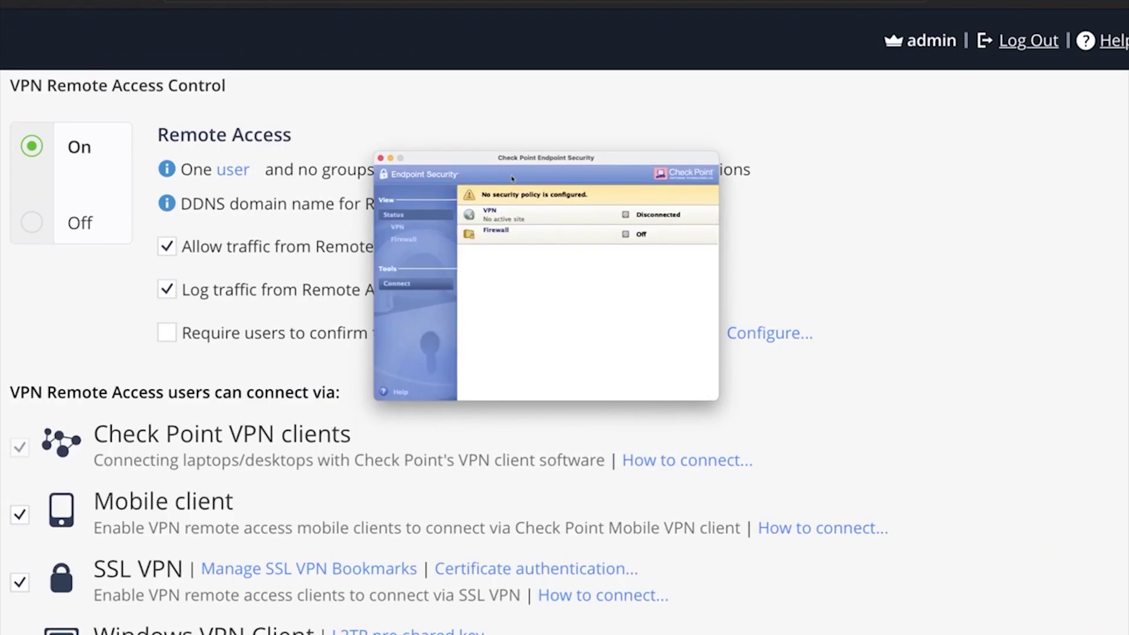
# Start a new VPN site in Endpoint Security for the gateway vpn.insidewire.co.
pyautogui.click(402, 228)
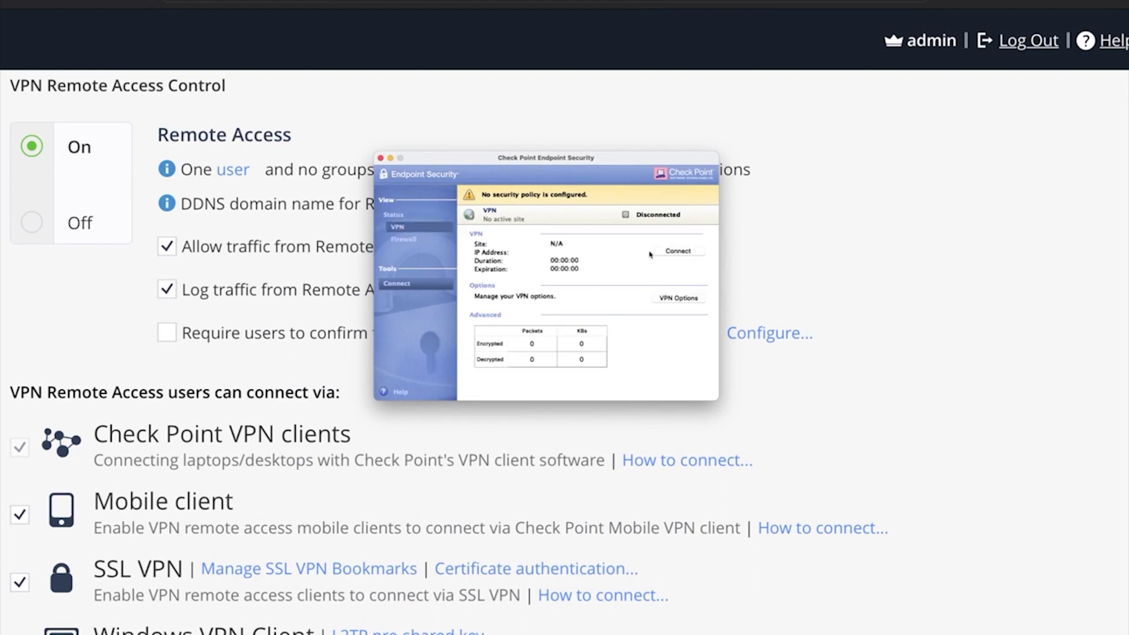
pyautogui.click(56, 413)
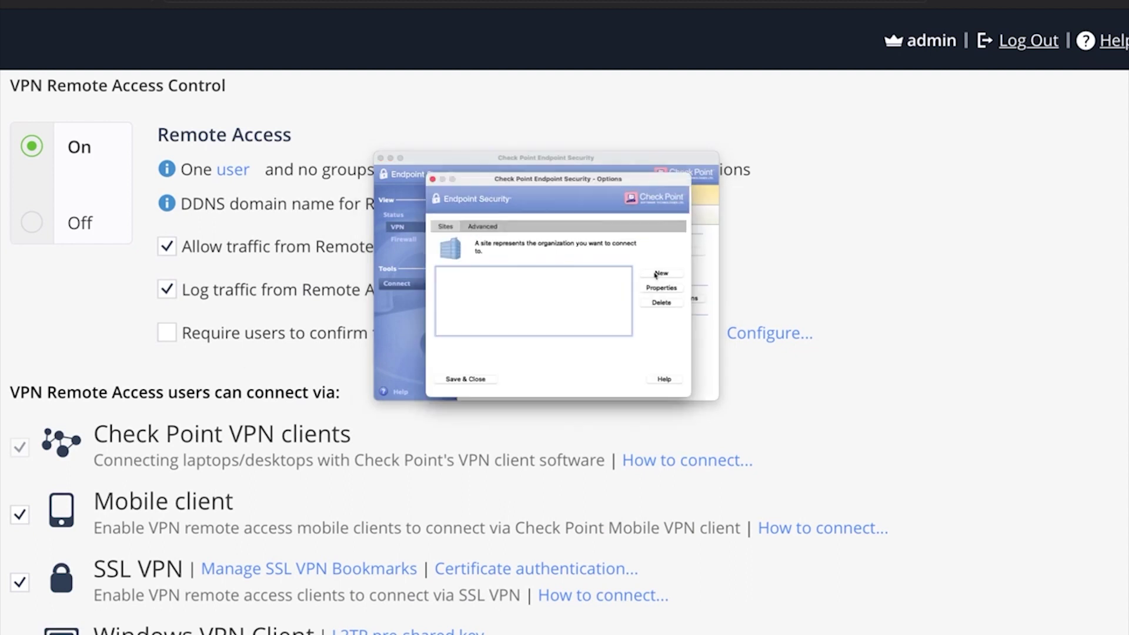
pyautogui.click(655, 274)
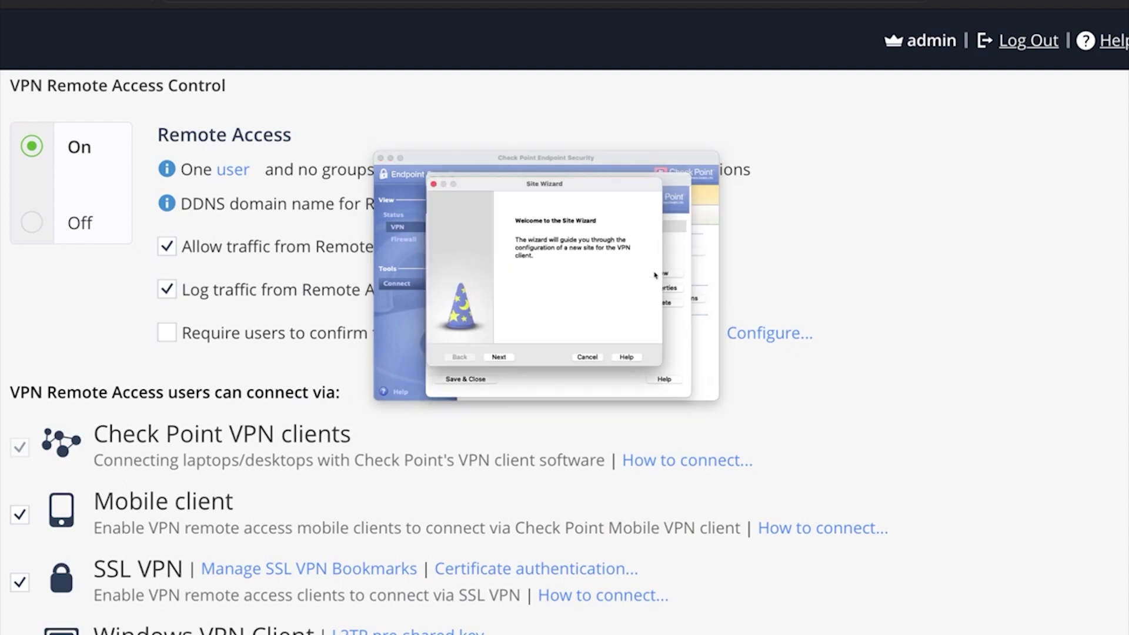
pyautogui.click(506, 359)
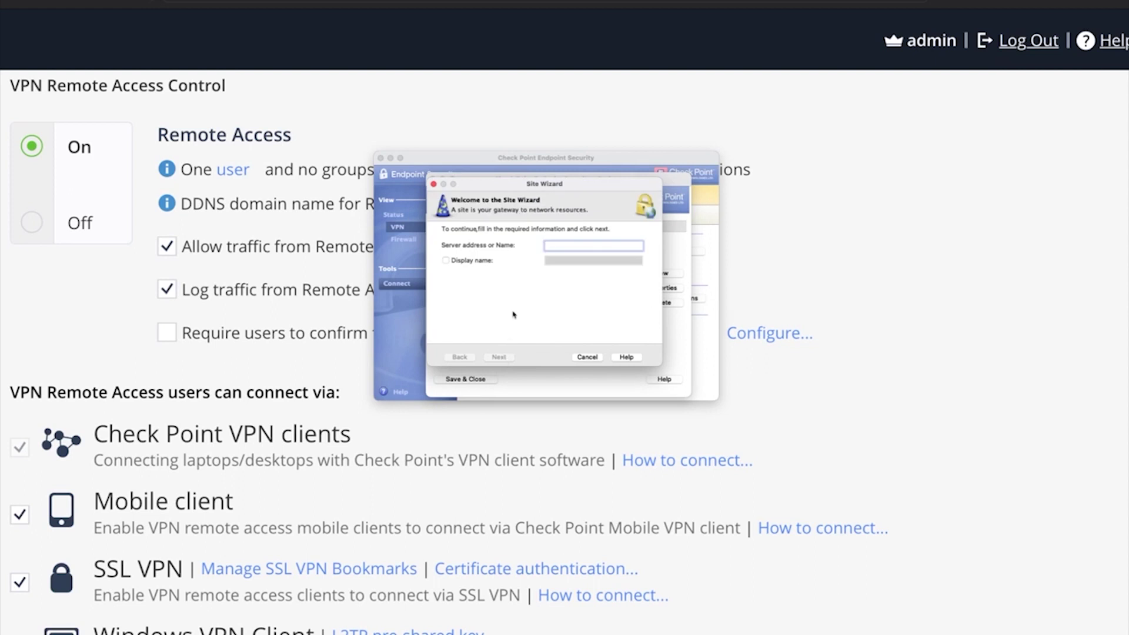
pyautogui.write('vpn.insd')
pyautogui.press('BackSpace')
pyautogui.write('idewire.co')
pyautogui.press('Return')
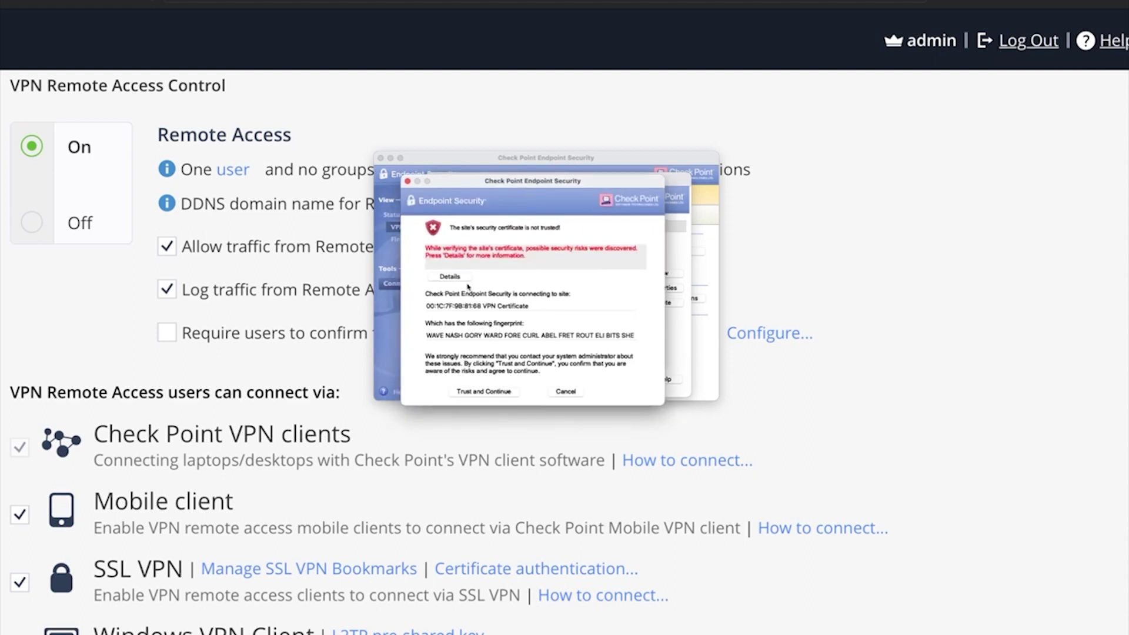
# Trust the gateway certificate, keep VPN Client with username and password, finish, and decline connecting.
pyautogui.click(487, 391)
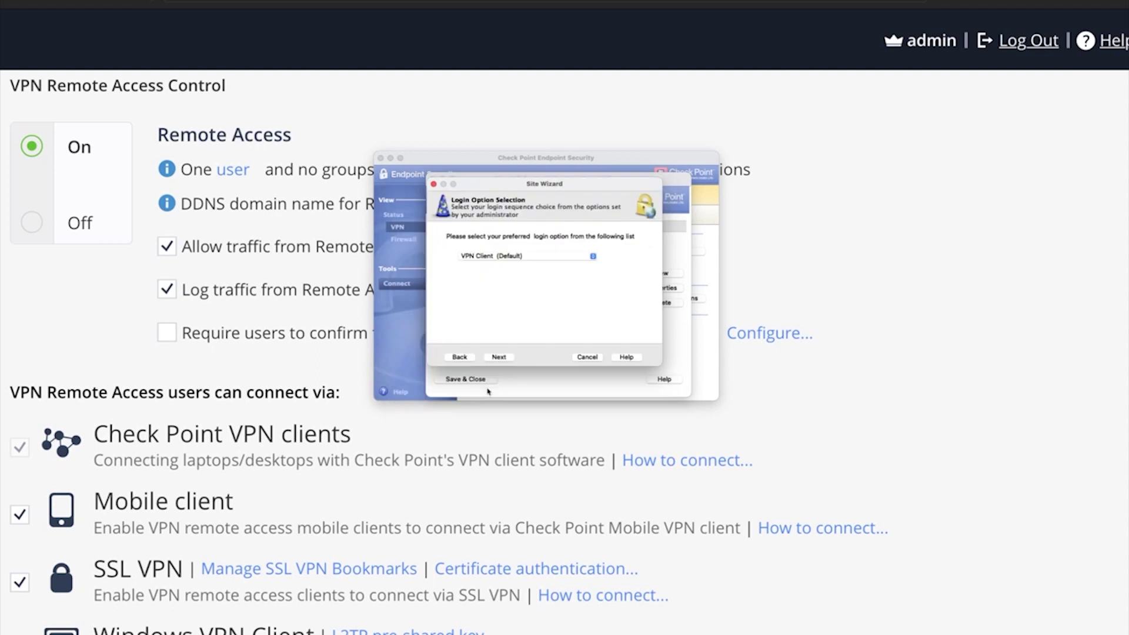
pyautogui.click(524, 260)
pyautogui.click(524, 258)
pyautogui.click(501, 357)
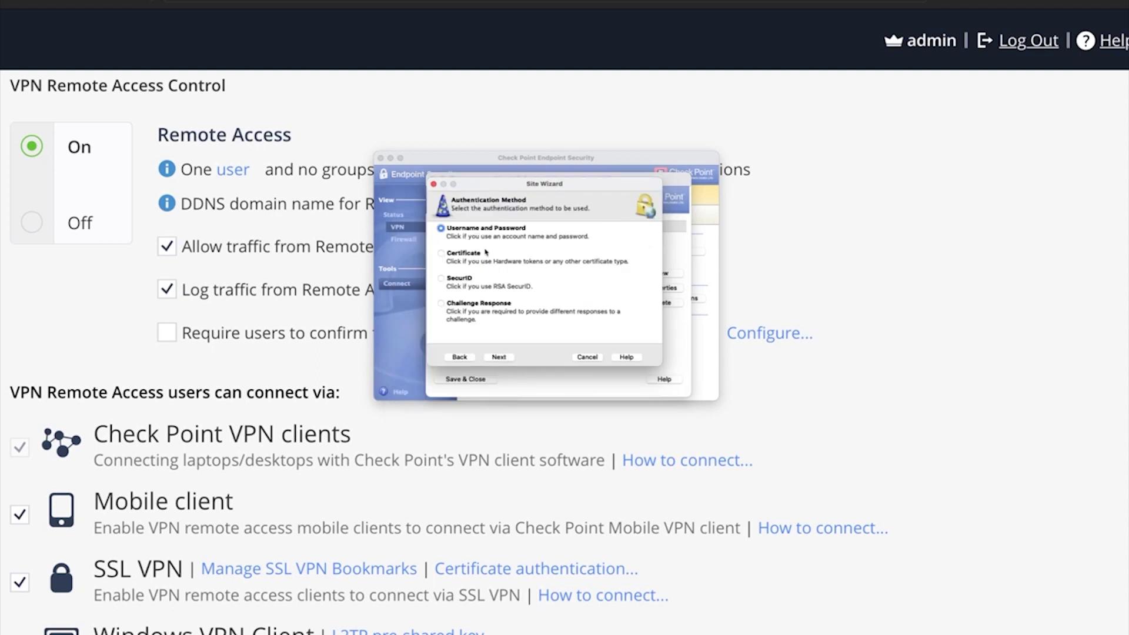
pyautogui.click(499, 357)
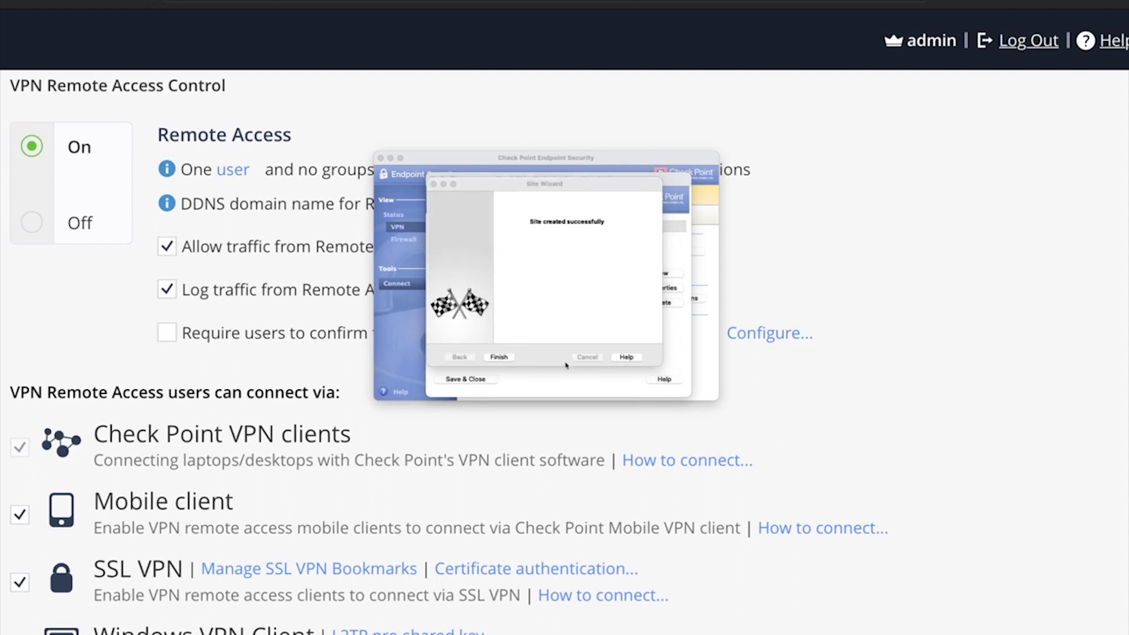
pyautogui.click(512, 358)
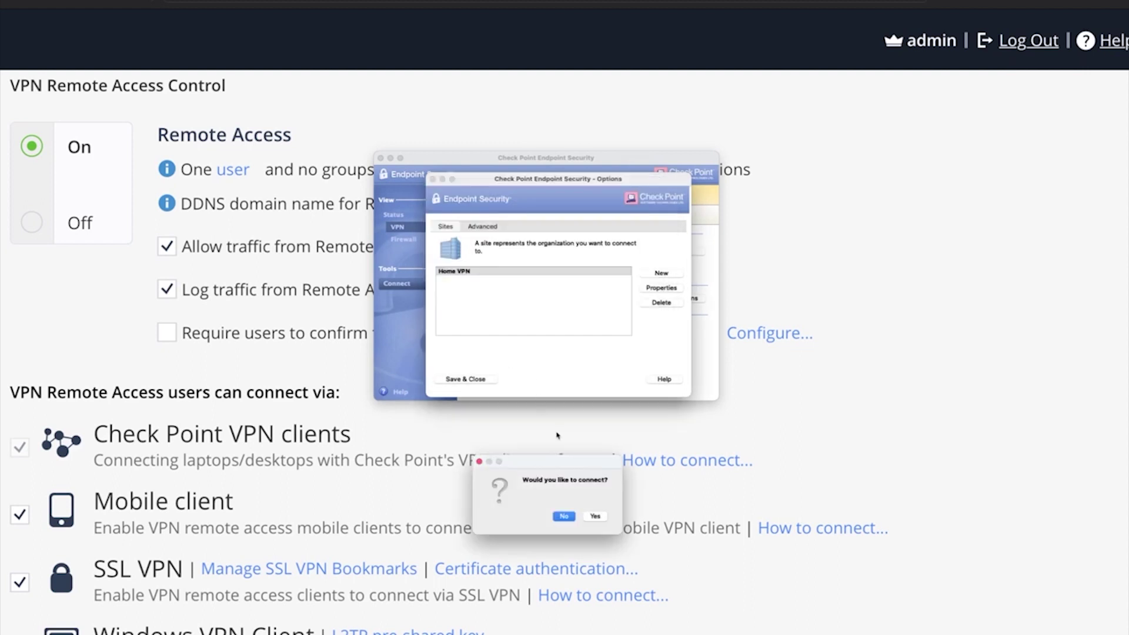
pyautogui.click(565, 517)
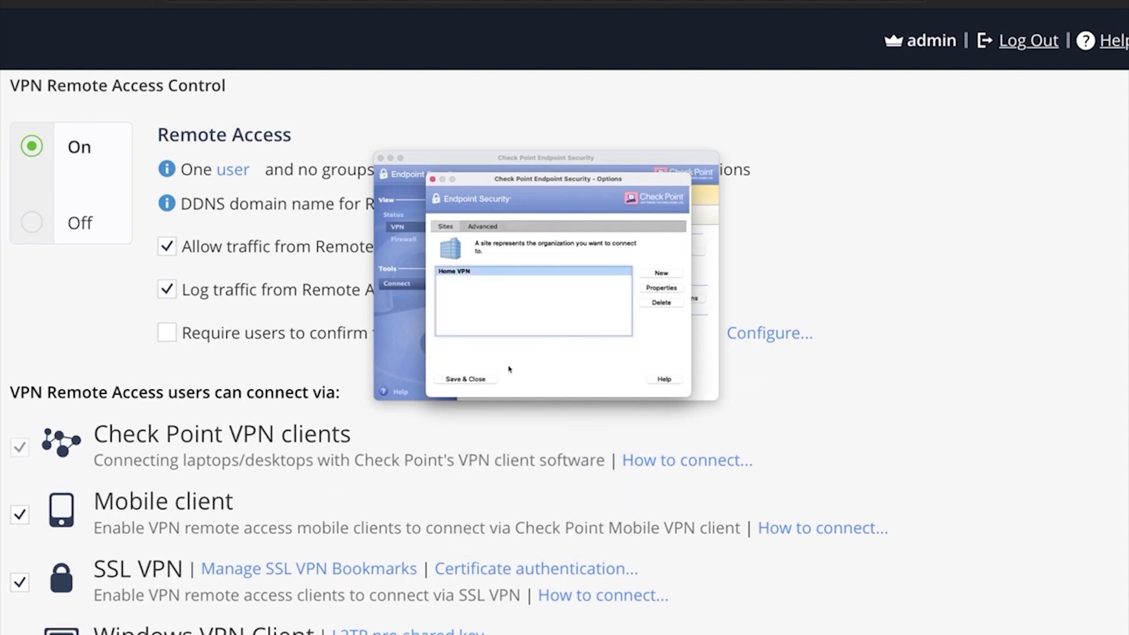
# Save the site list, then connect to Home VPN with the test user's username and password.
pyautogui.click(489, 379)
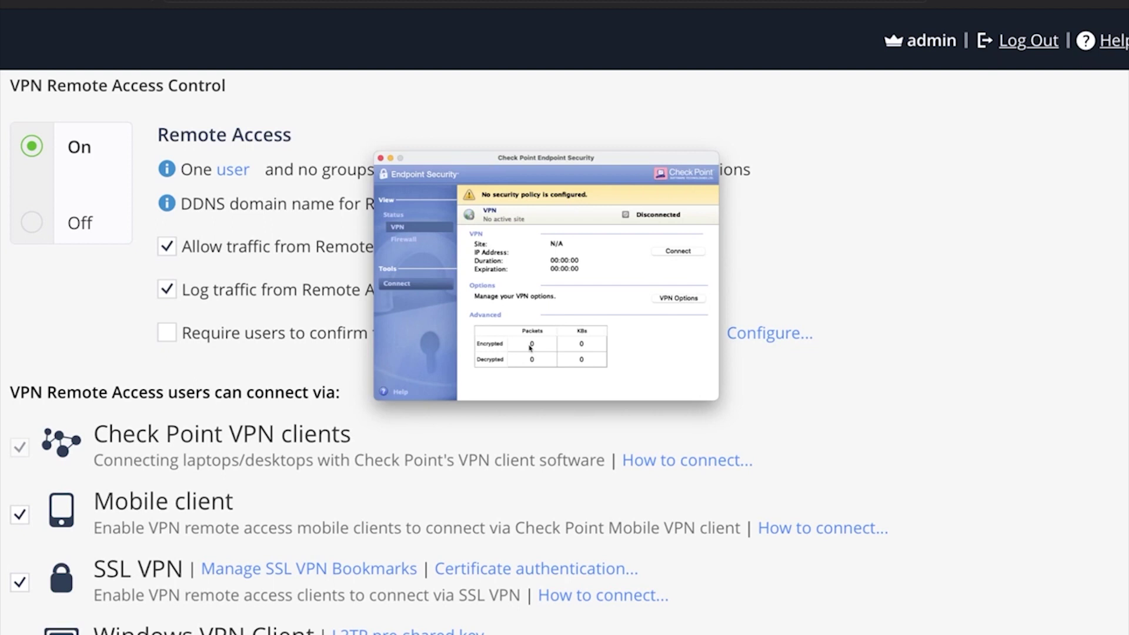
pyautogui.click(679, 251)
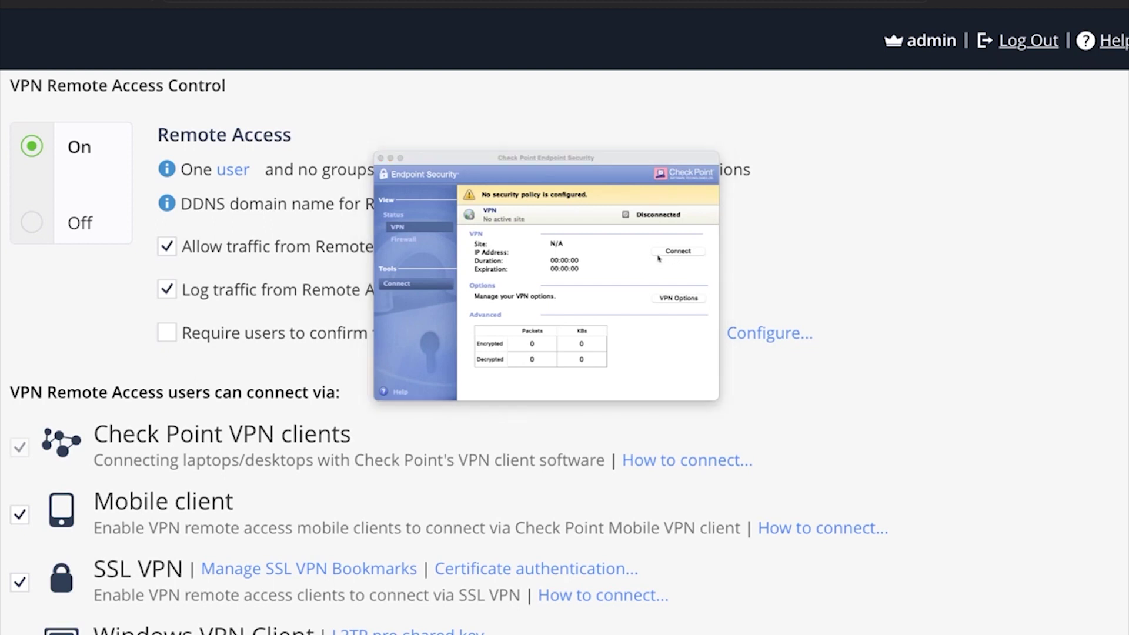
pyautogui.click(595, 270)
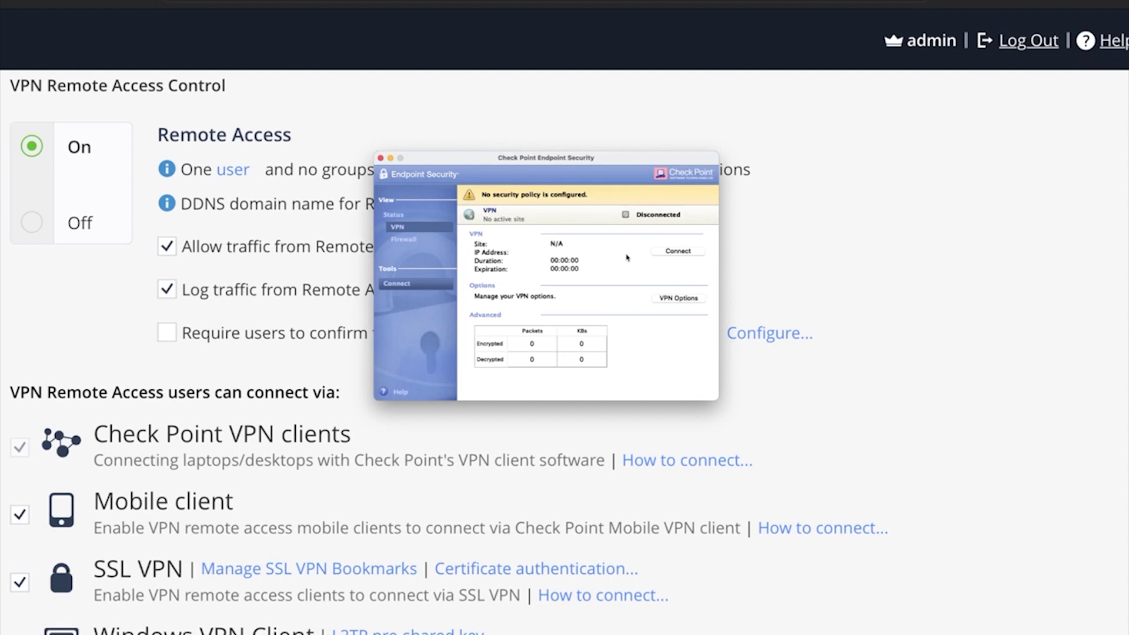
pyautogui.click(680, 251)
pyautogui.moveTo(547, 391); pyautogui.dragTo(571, 236)
pyautogui.write('testuser1')
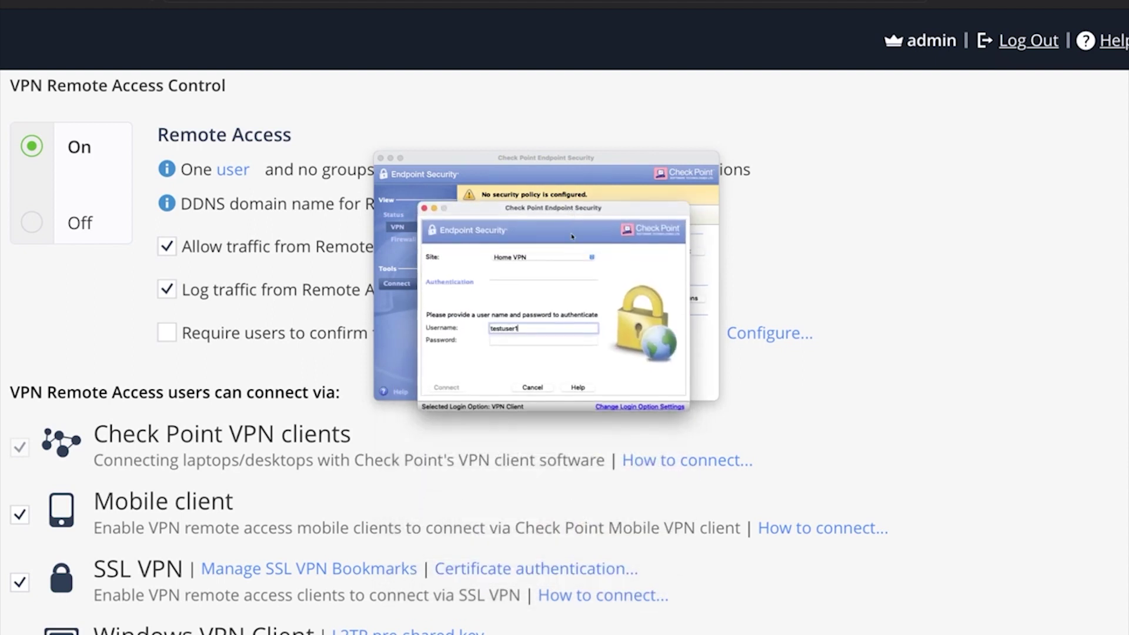
pyautogui.press('Tab')
pyautogui.write('********')
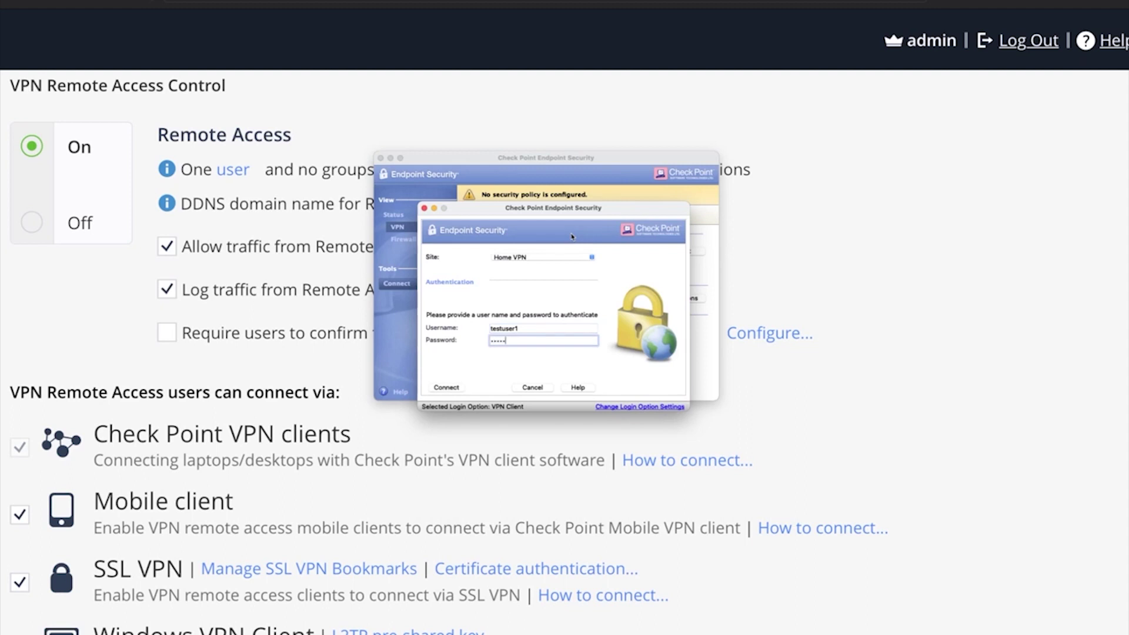
pyautogui.click(451, 388)
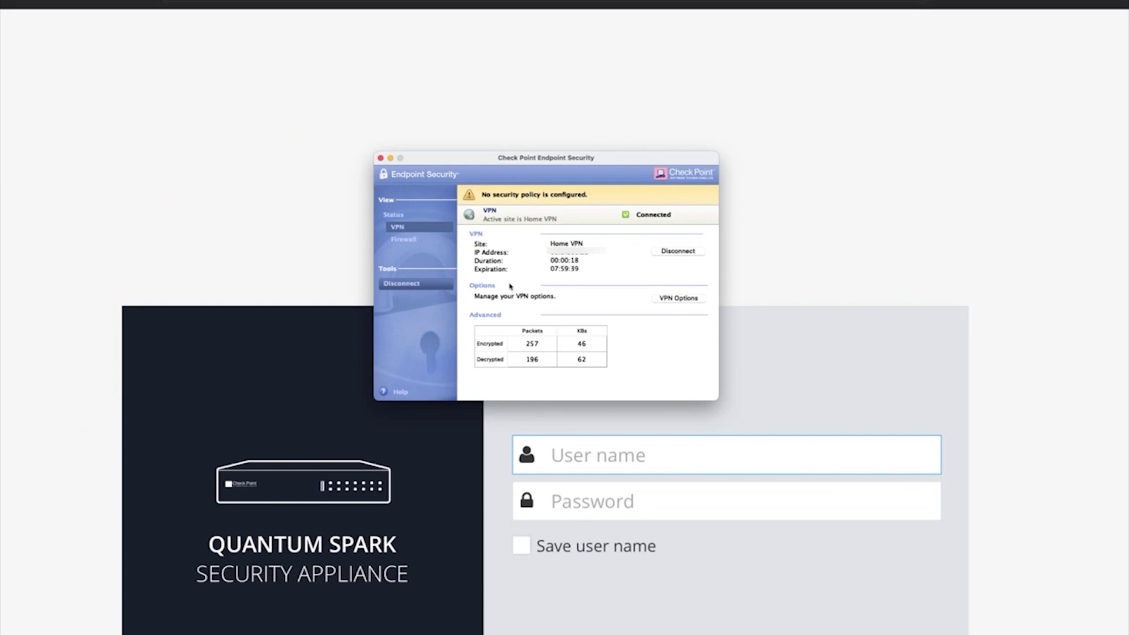
# Log into the appliance WebUI as admin, continuing to end the other administrator session.
pyautogui.click(499, 487)
pyautogui.write('admin')
pyautogui.press('Tab')
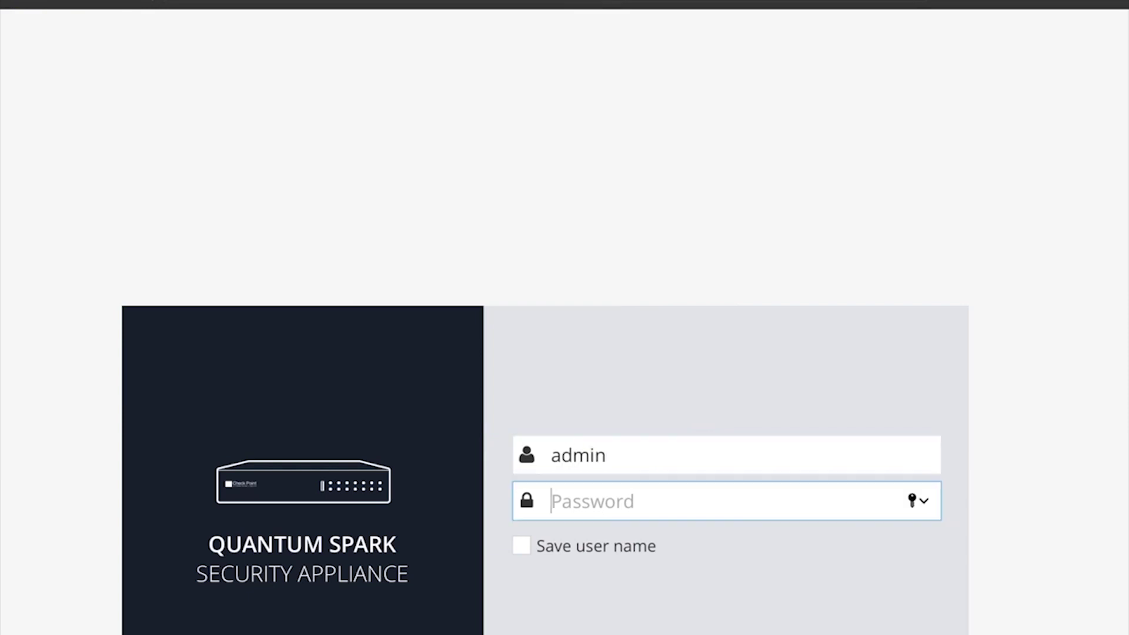
pyautogui.press('Return')
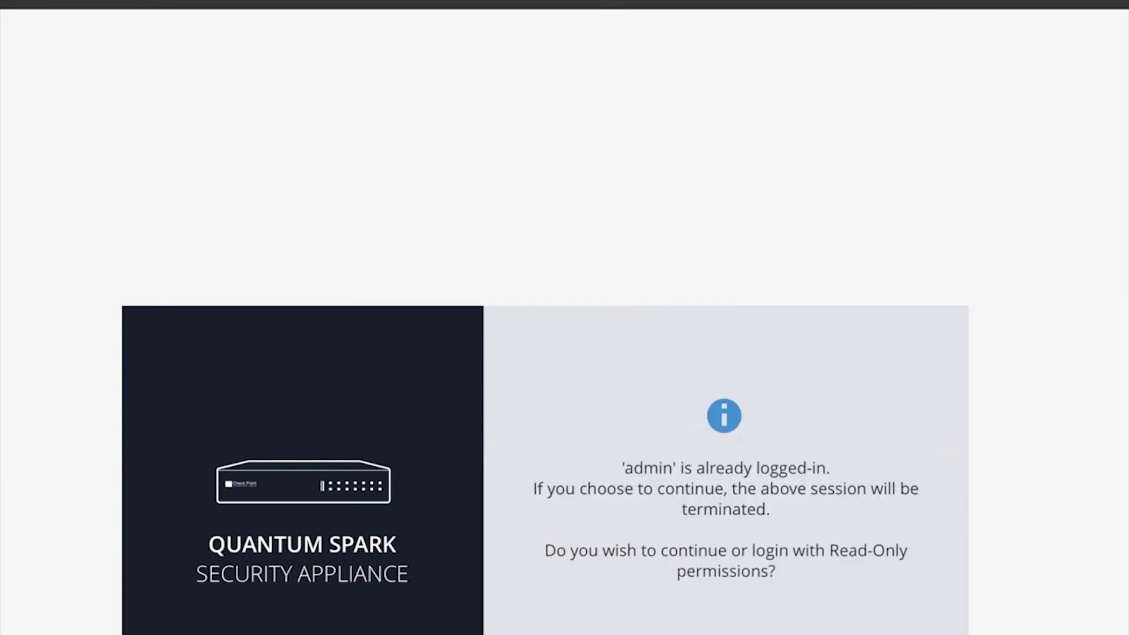
pyautogui.press('Return')
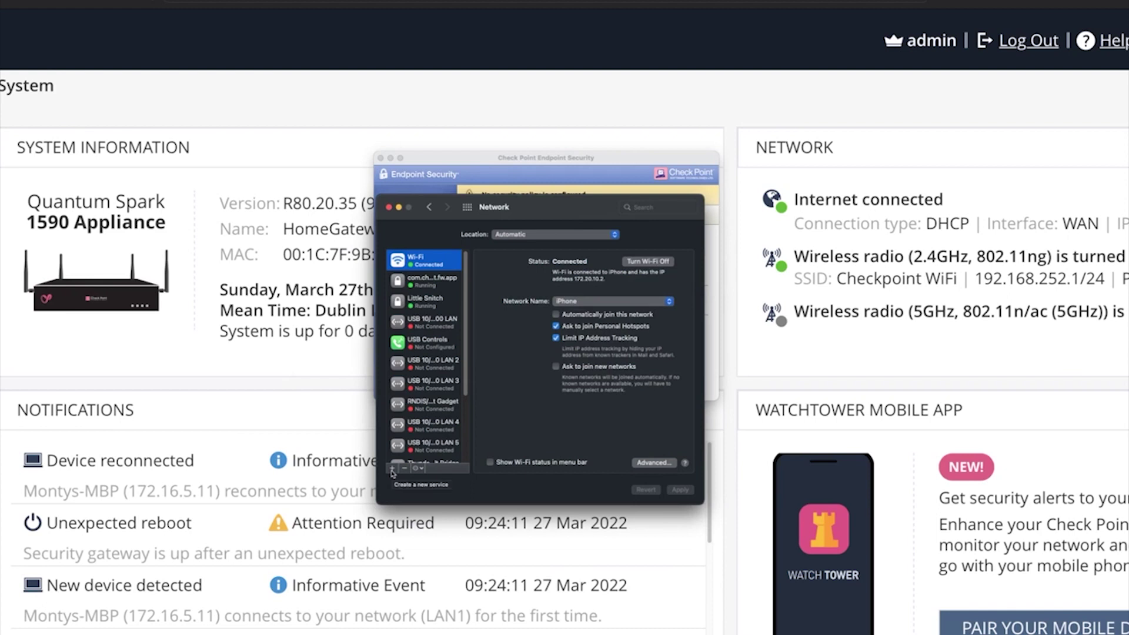
# Create an L2TP over IPSec VPN network service named 'Checkpoint Test'.
pyautogui.click(393, 471)
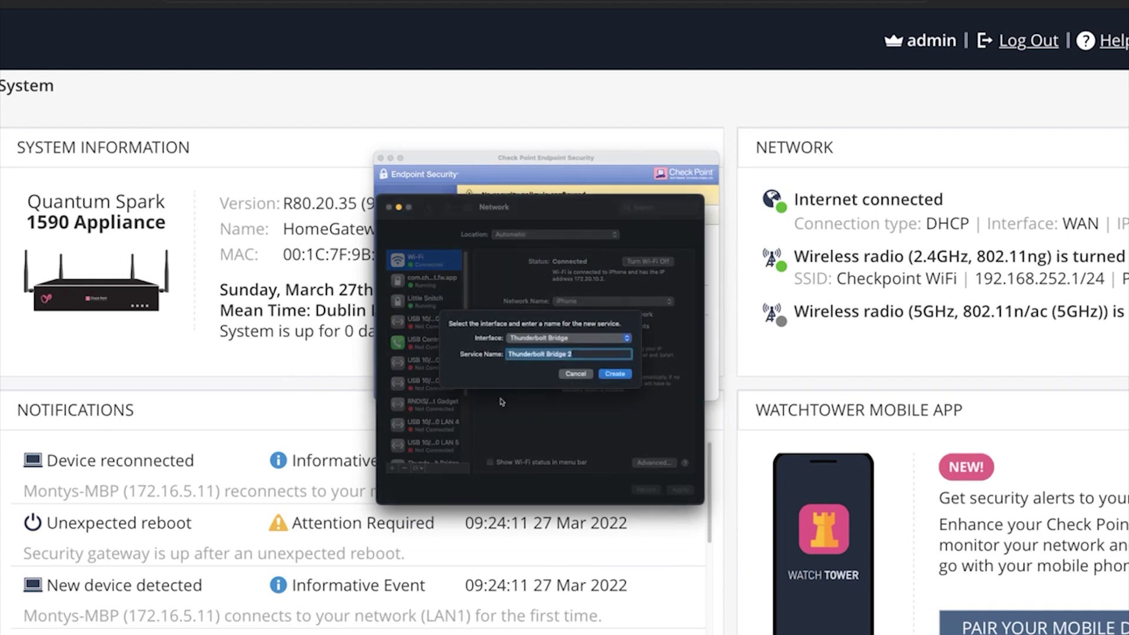
pyautogui.click(544, 338)
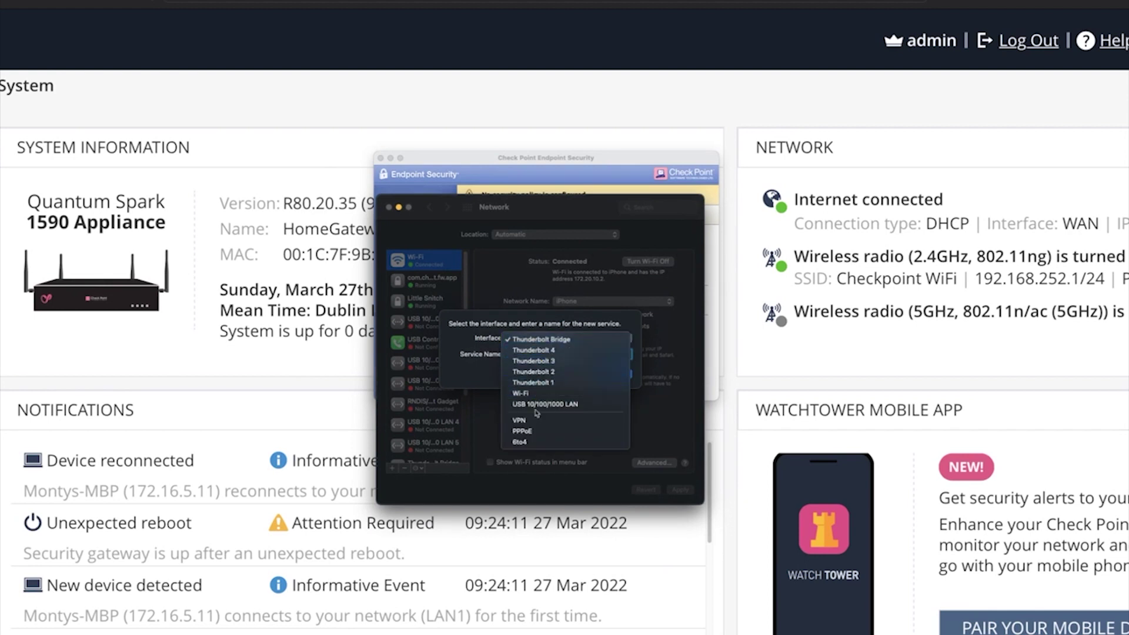
pyautogui.click(536, 418)
pyautogui.click(537, 346)
pyautogui.click(537, 324)
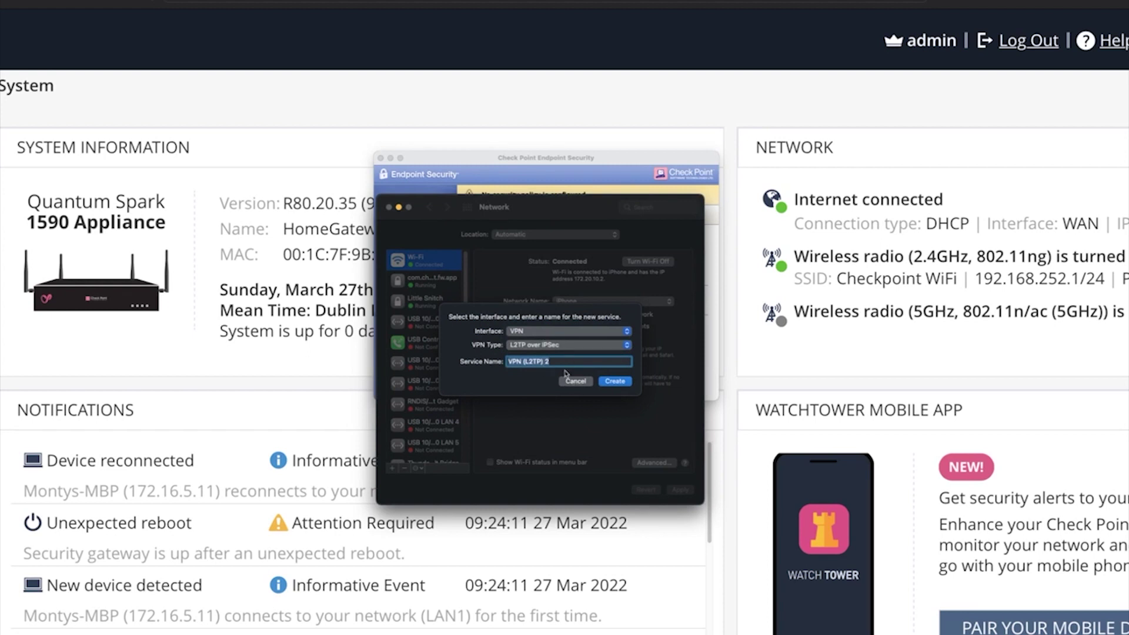
pyautogui.write('Chr')
pyautogui.press('BackSpace')
pyautogui.write('eckpointy')
pyautogui.press('BackSpace')
pyautogui.write('Test')
pyautogui.click(615, 382)
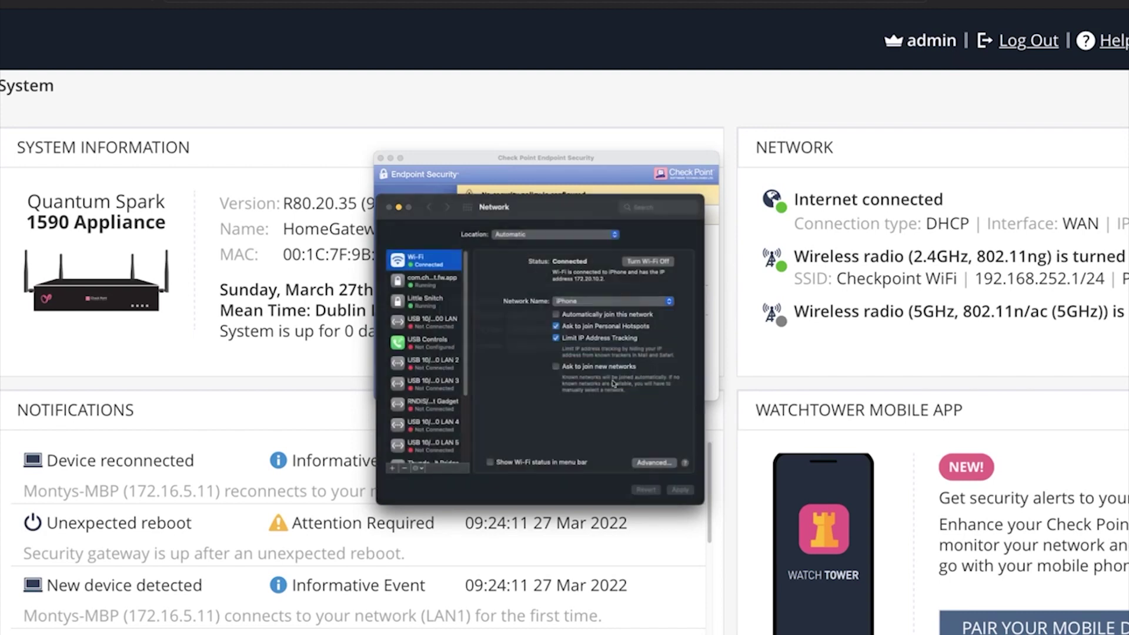
# Paste the appliance address as the server, enter password and shared secret, then connect and apply.
pyautogui.click(569, 318)
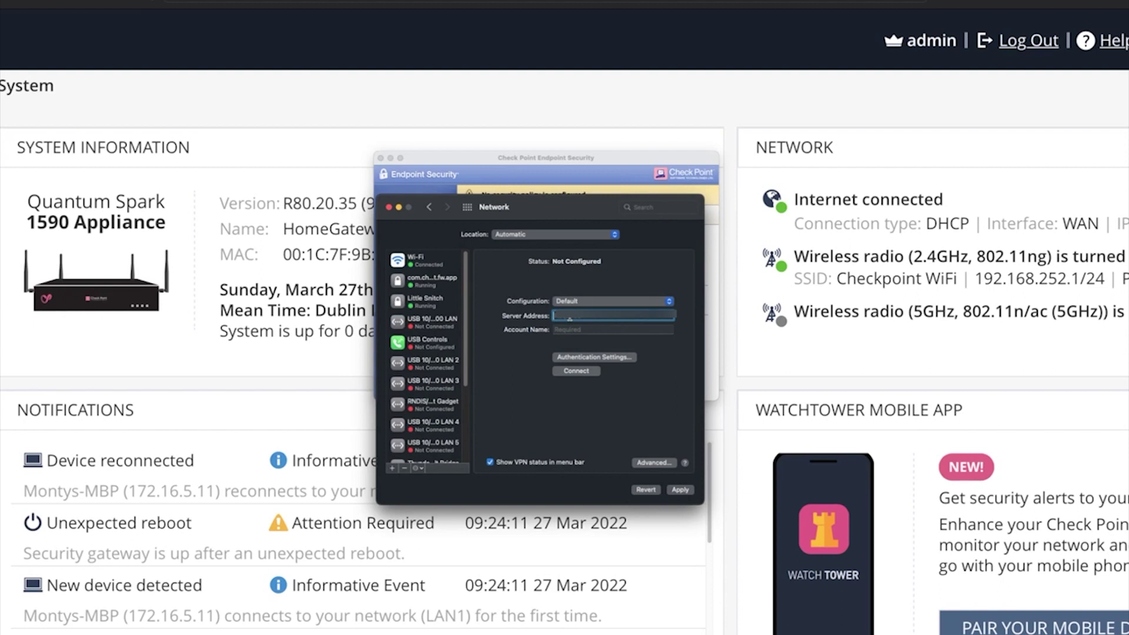
pyautogui.press('super+v')
pyautogui.click(680, 490)
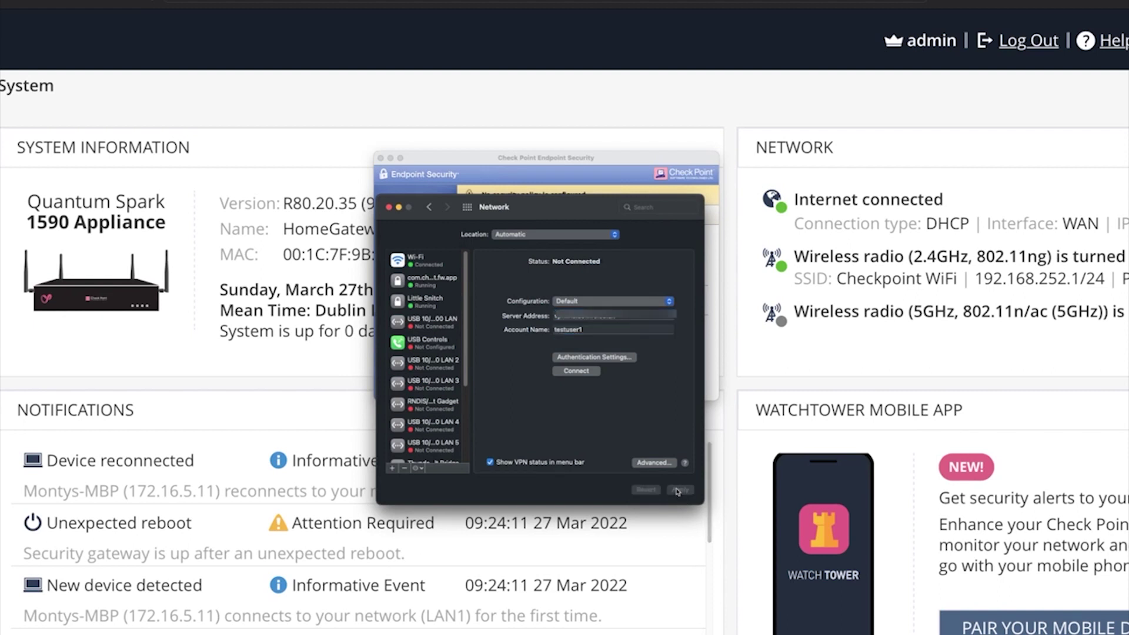
pyautogui.click(591, 361)
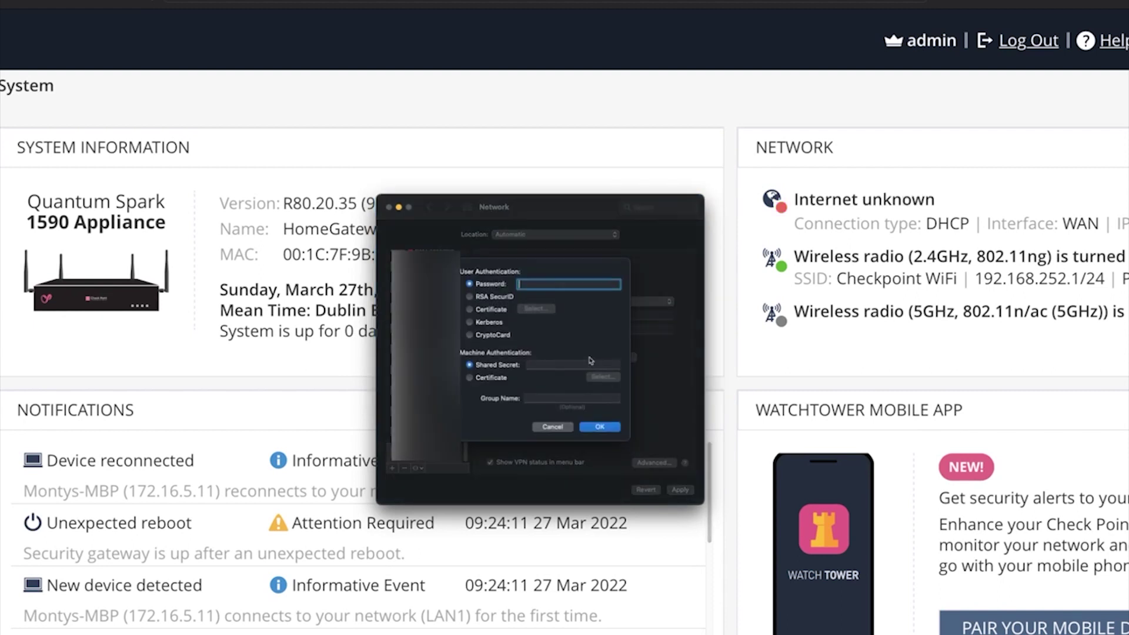
pyautogui.write('********')
pyautogui.press('Tab')
pyautogui.write('*****')
pyautogui.press('BackSpace')
pyautogui.press('BackSpace')
pyautogui.press('BackSpace')
pyautogui.press('BackSpace')
pyautogui.press('BackSpace')
pyautogui.write('********')
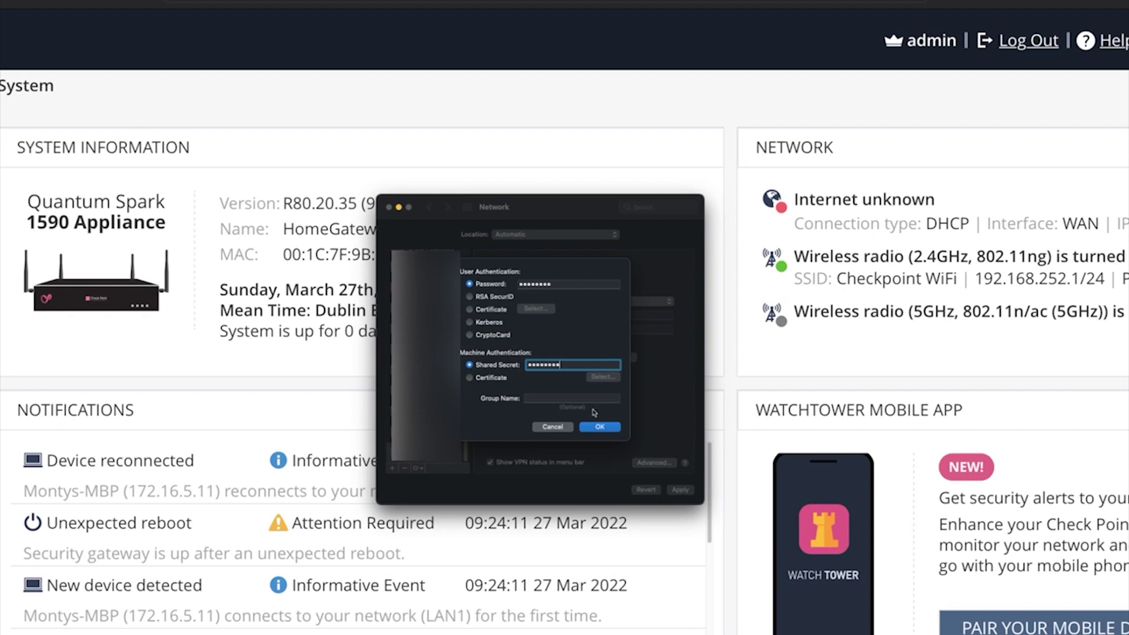
pyautogui.click(599, 427)
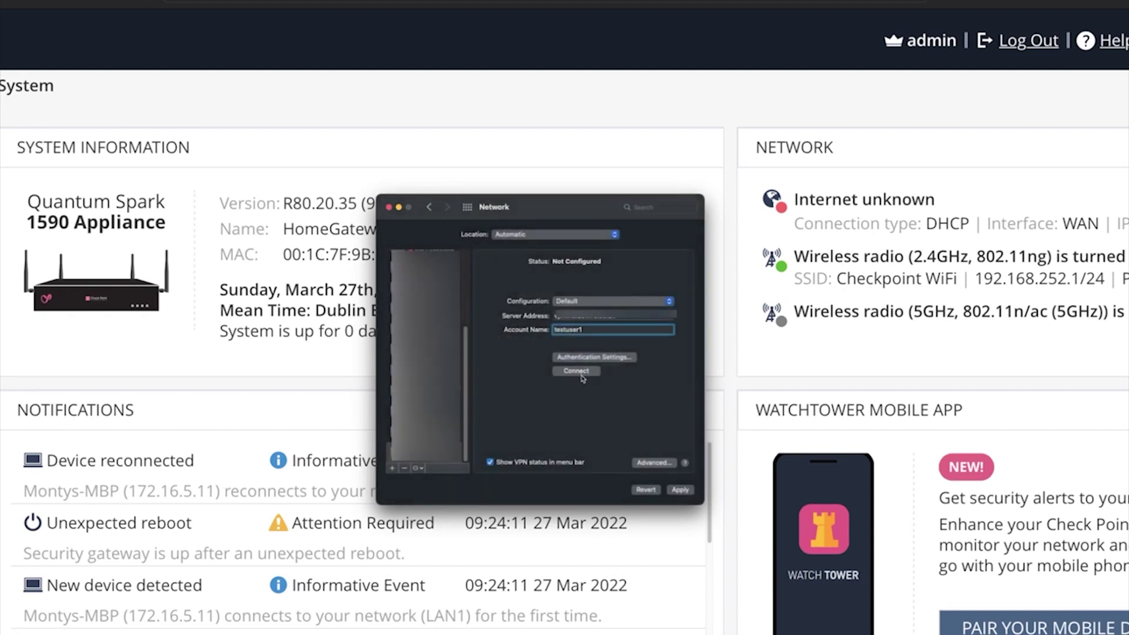
pyautogui.click(580, 373)
pyautogui.click(562, 379)
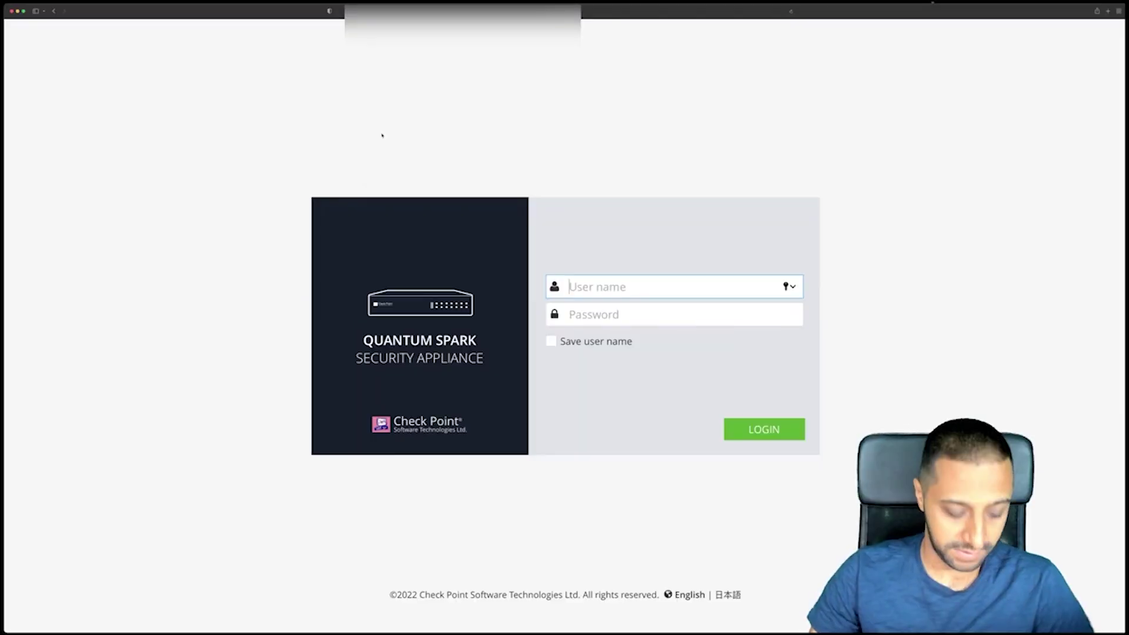
# Load 192.168.1.1 past the certificate warning and open the enlarged SSL Network Extender login window.
pyautogui.press('super+t')
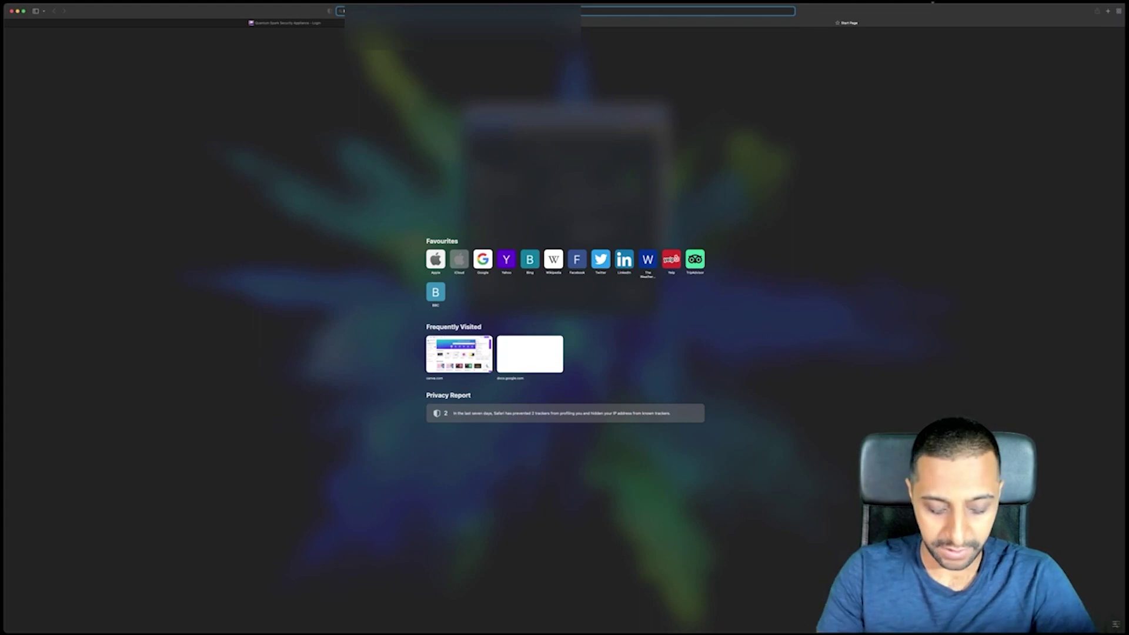
pyautogui.write('192.168.1.1')
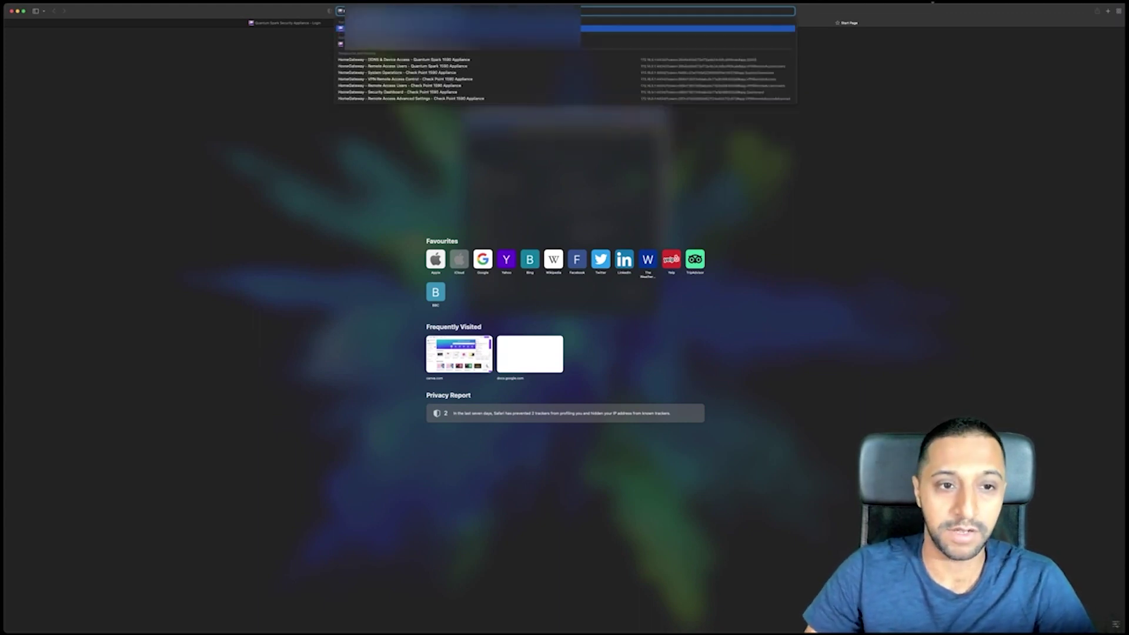
pyautogui.press('Return')
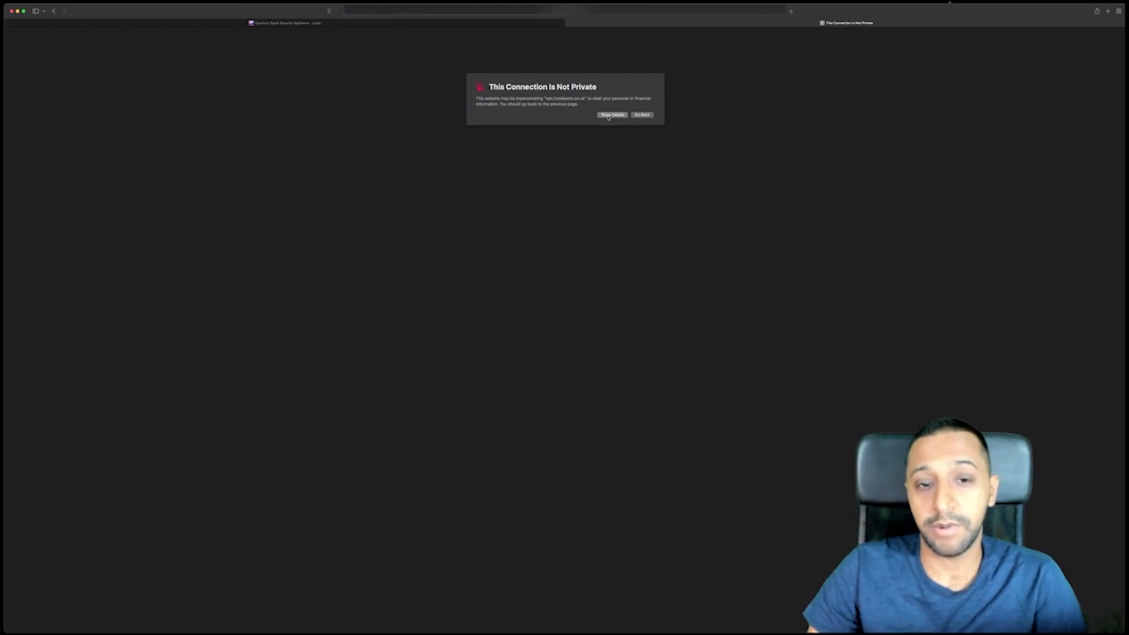
pyautogui.click(486, 156)
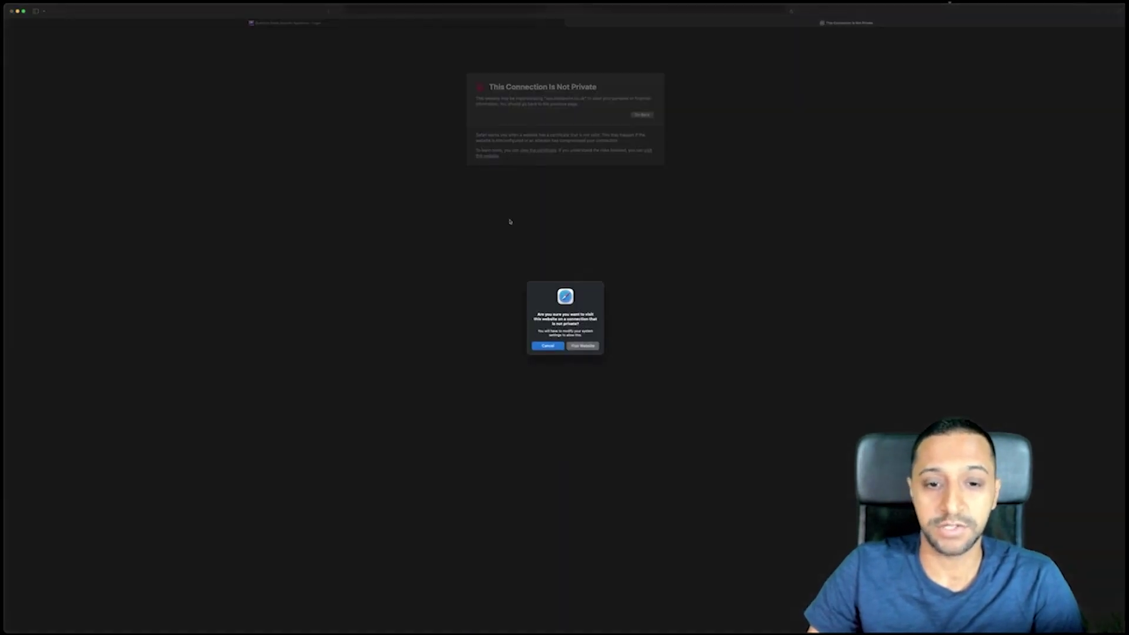
pyautogui.click(581, 346)
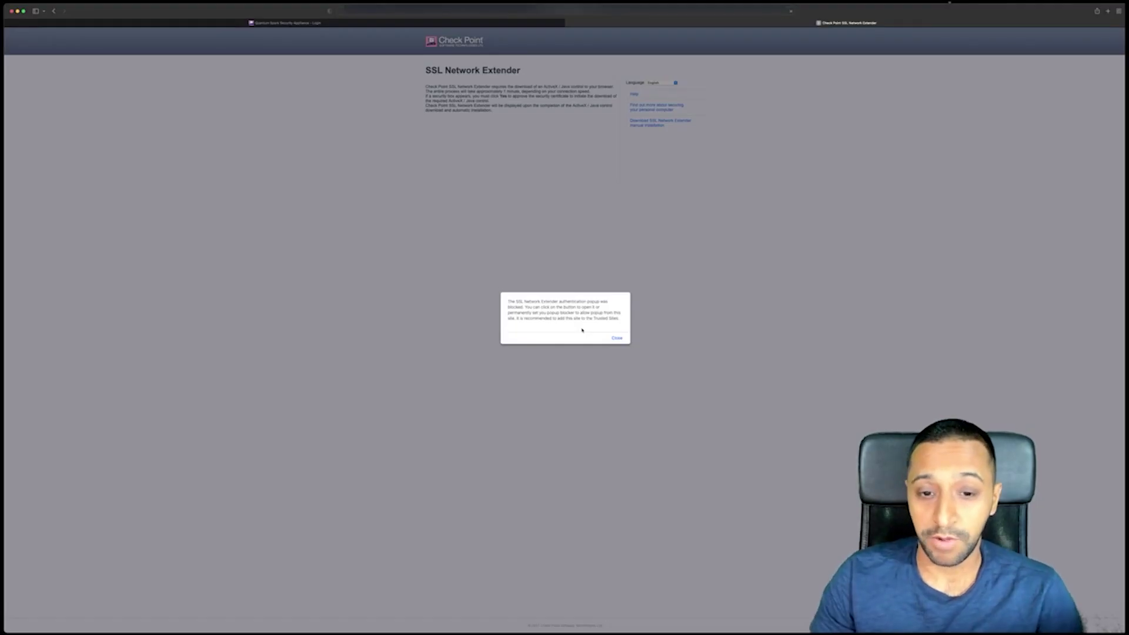
pyautogui.click(617, 337)
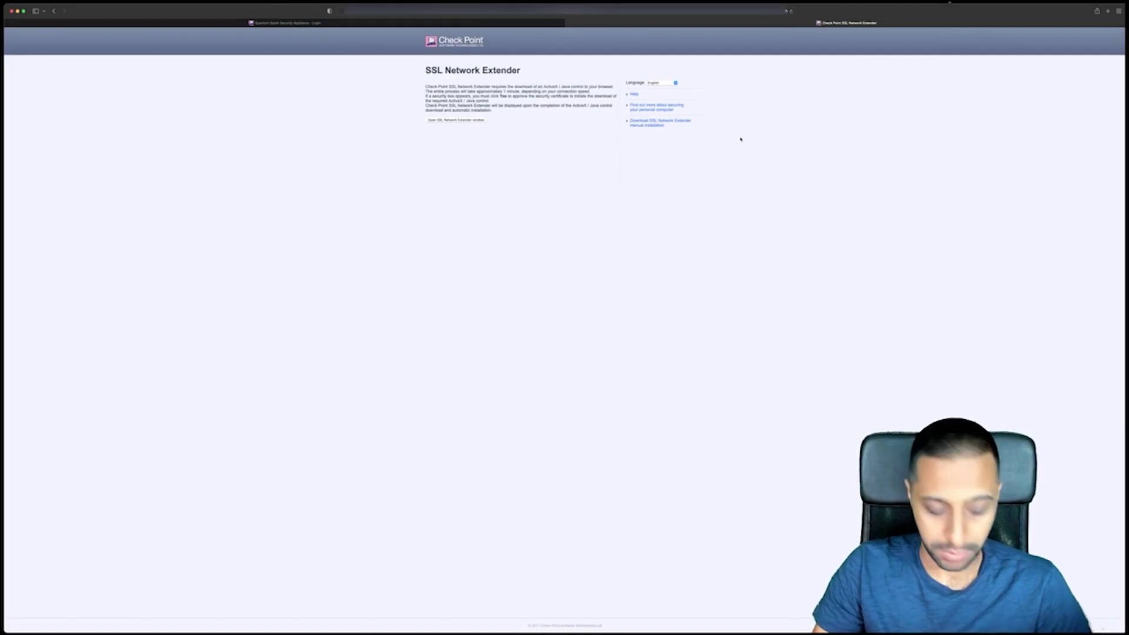
pyautogui.press('super+equal')
pyautogui.press('super+equal')
pyautogui.press('super+equal')
pyautogui.press('super+equal')
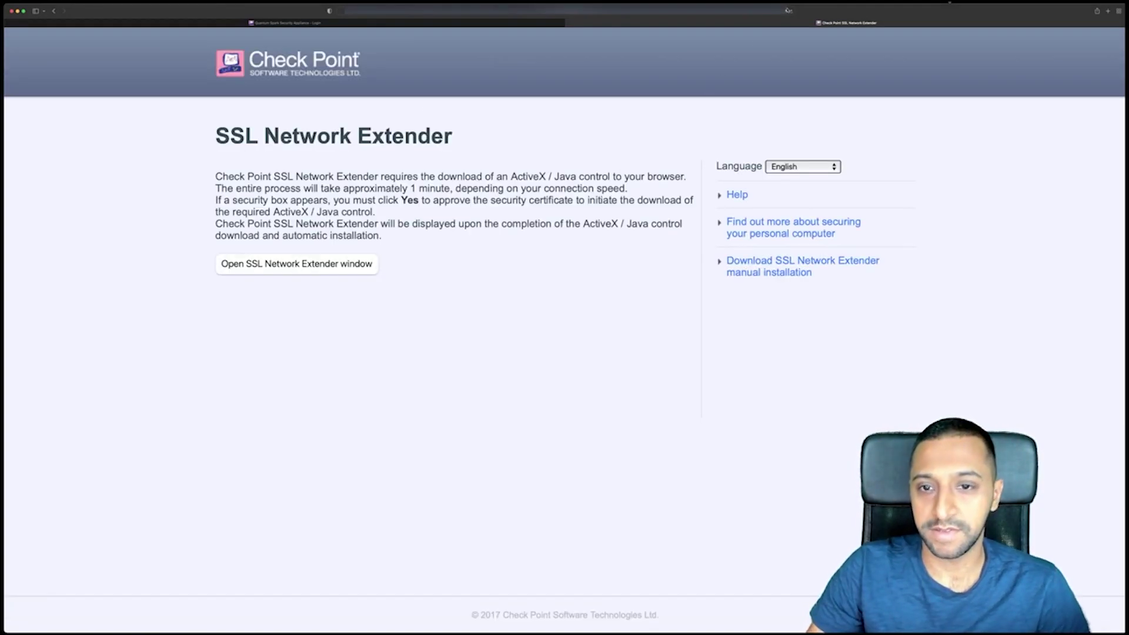
pyautogui.click(297, 263)
pyautogui.moveTo(473, 310); pyautogui.dragTo(646, 417)
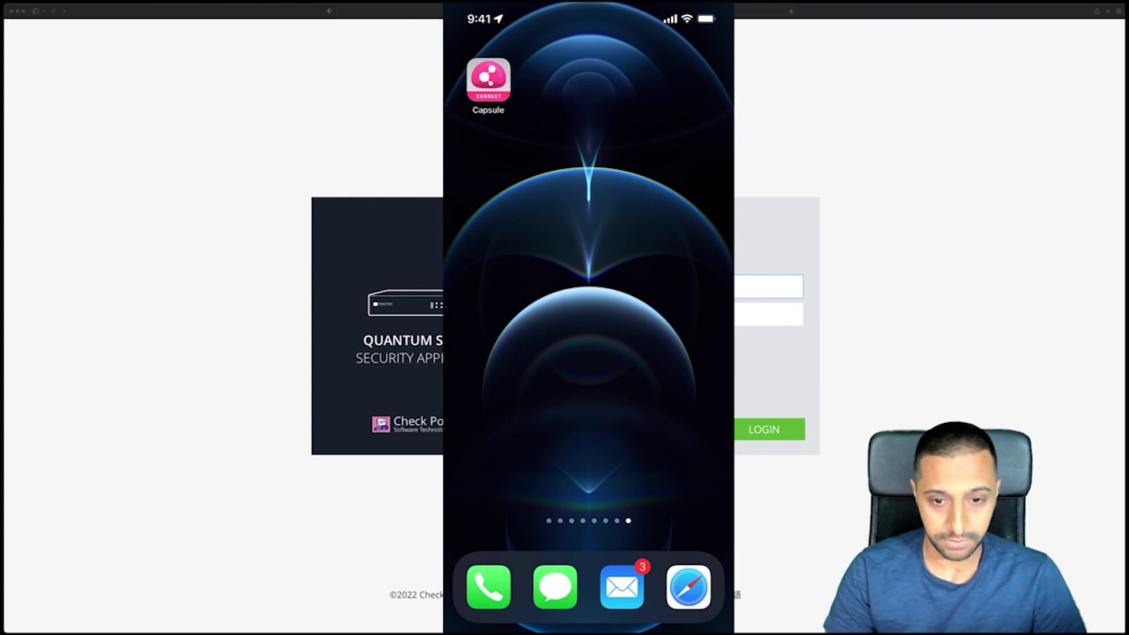
# In Capsule Connect, create connection 'home vpn' to the appliance and allow its VPN configuration with the passcode.
pyautogui.click(488, 80)
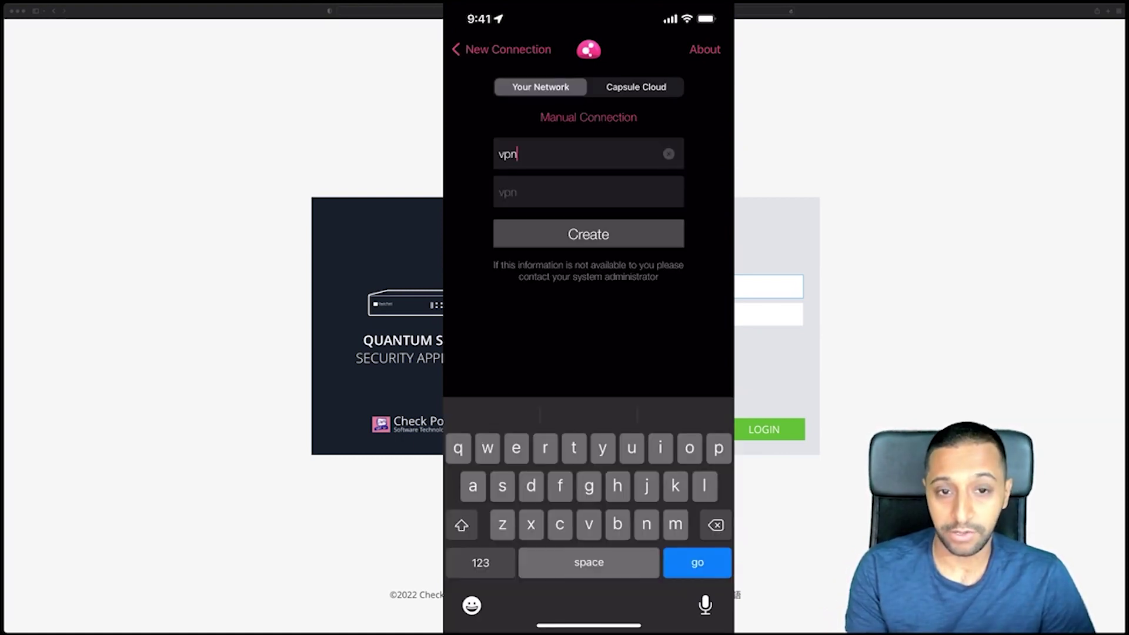
pyautogui.write('.')
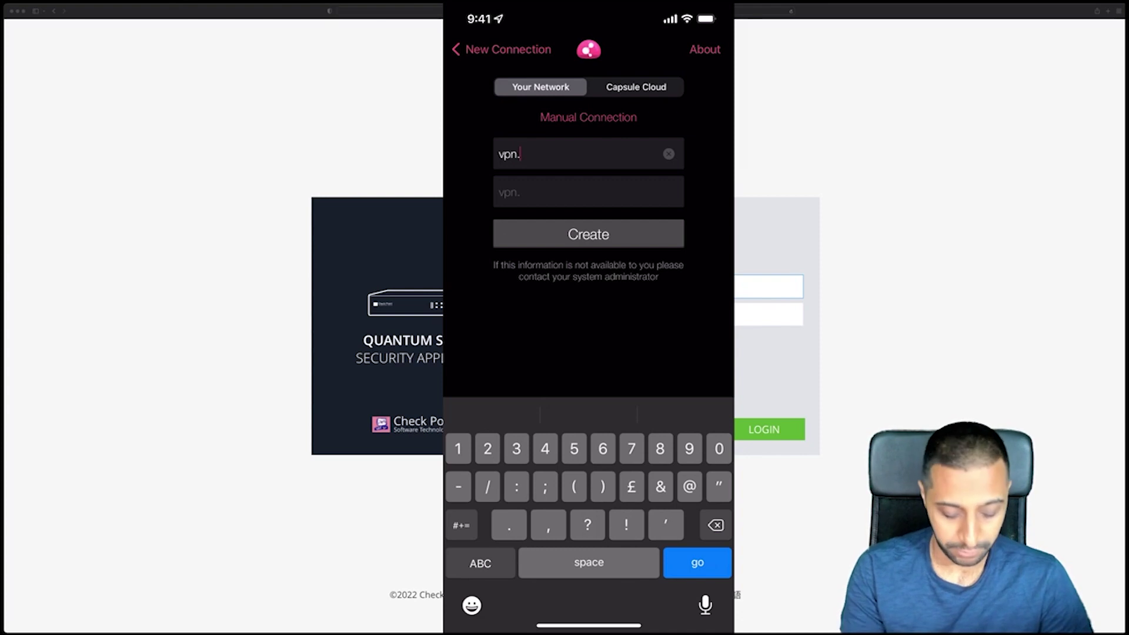
pyautogui.click(588, 191)
pyautogui.write('home vpn')
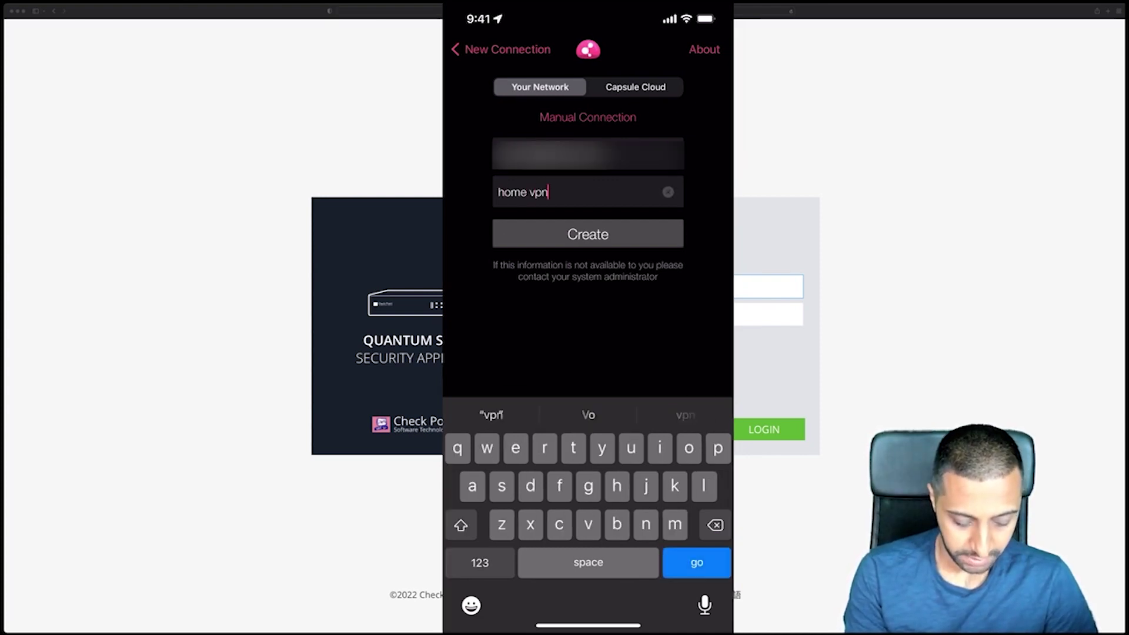
pyautogui.press('Return')
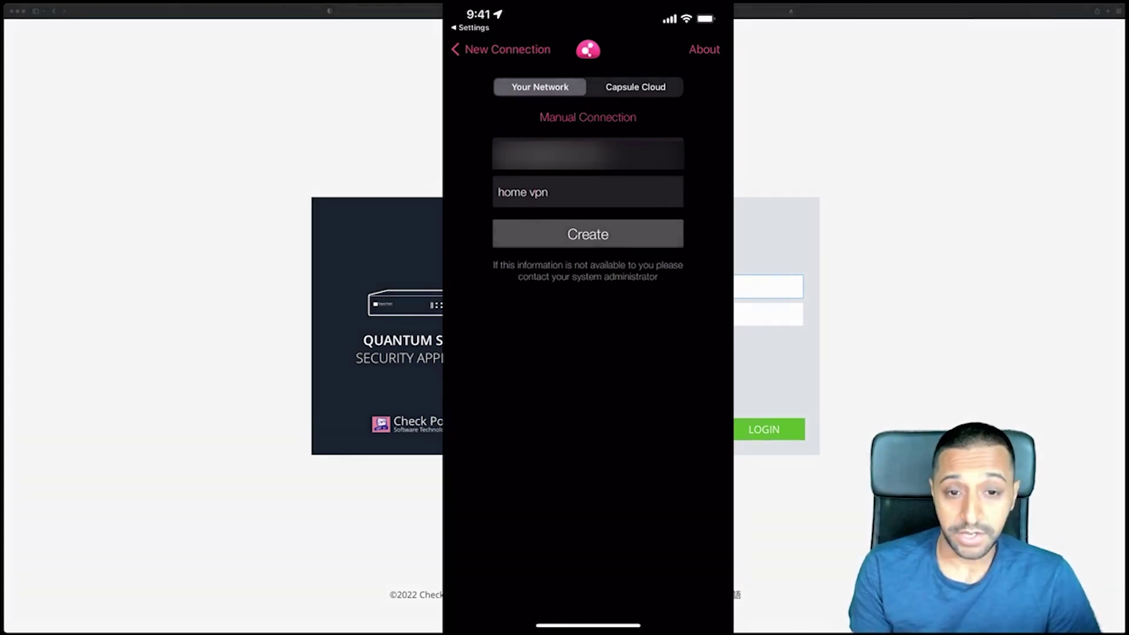
pyautogui.click(542, 368)
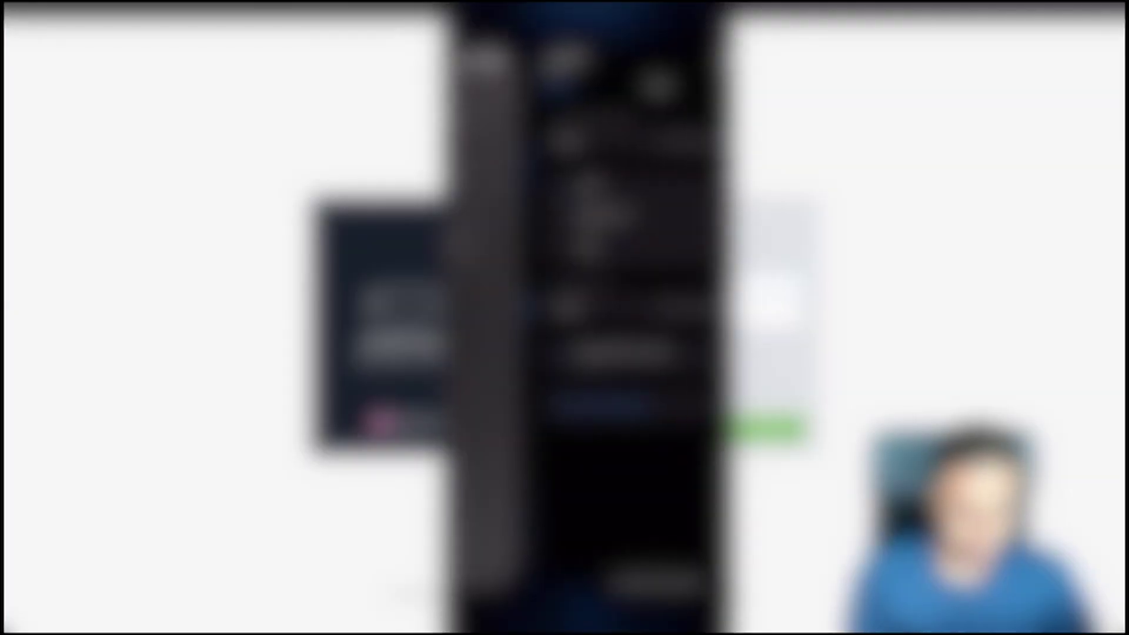
pyautogui.write('****')
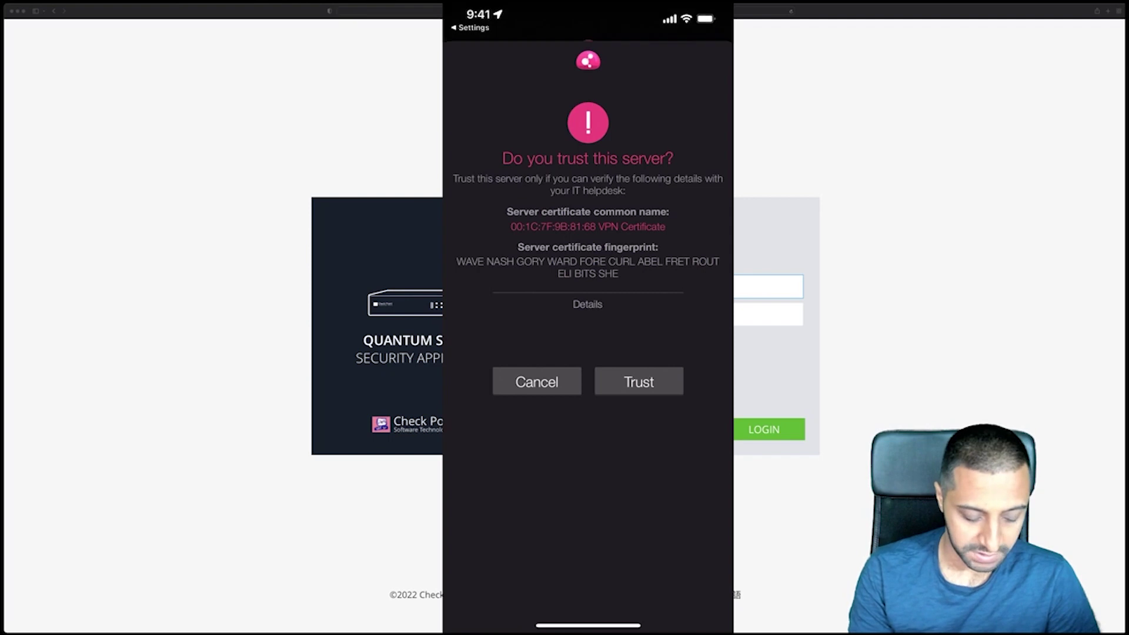
# Trust the certificate, pick VPN Client with username and password, and enter the test user's name for home vpn.
pyautogui.click(639, 382)
pyautogui.click(588, 111)
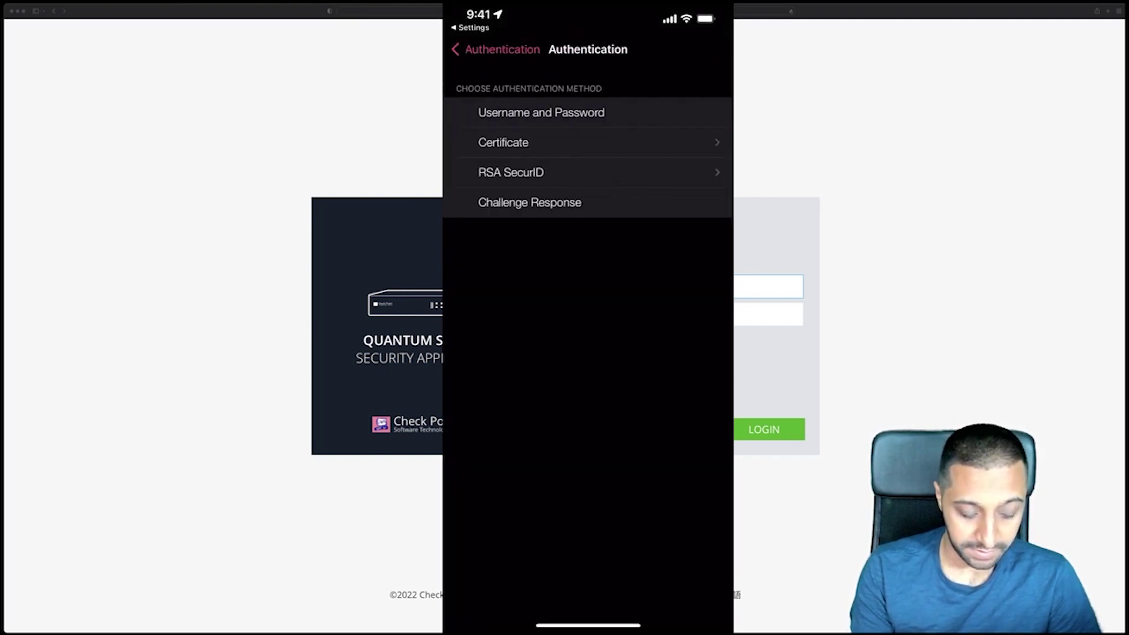
pyautogui.click(541, 113)
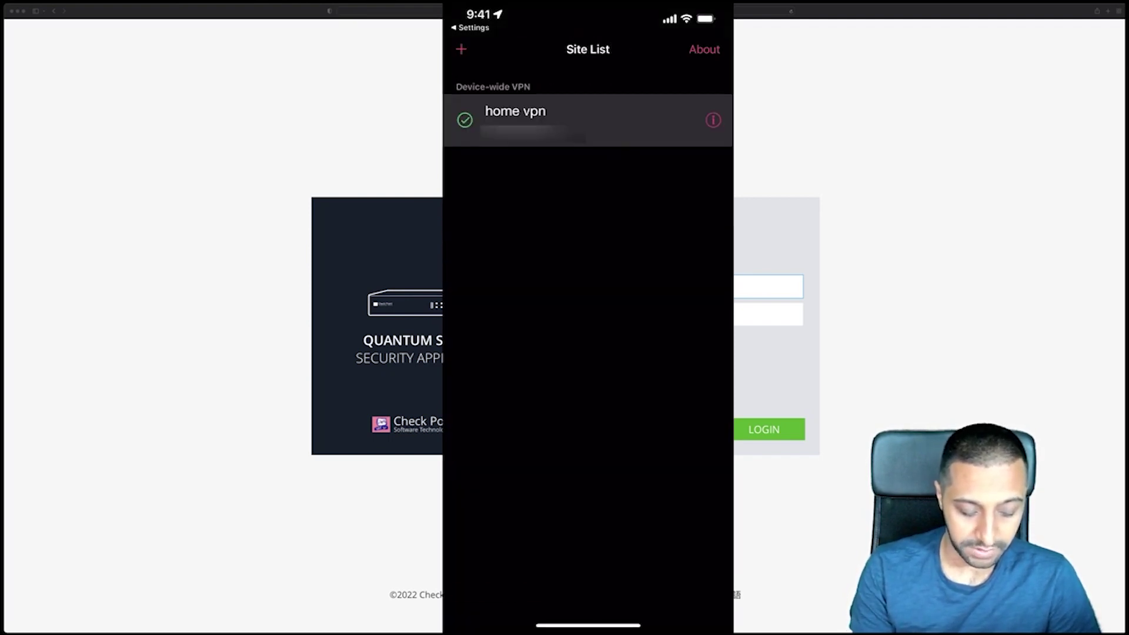
pyautogui.click(515, 118)
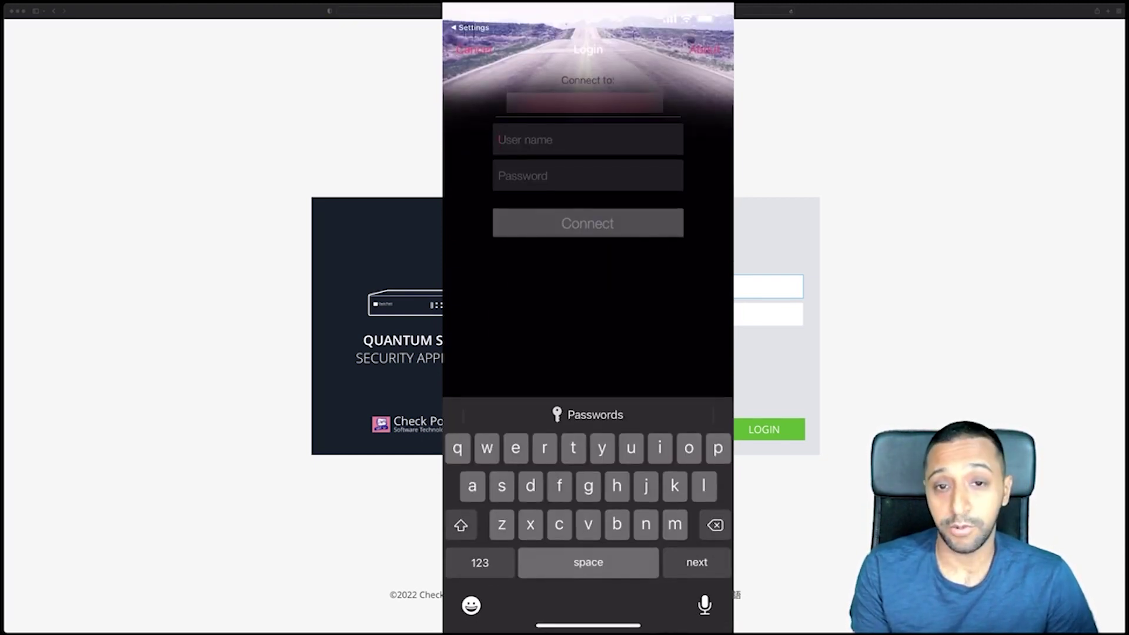
pyautogui.write('testuser1')
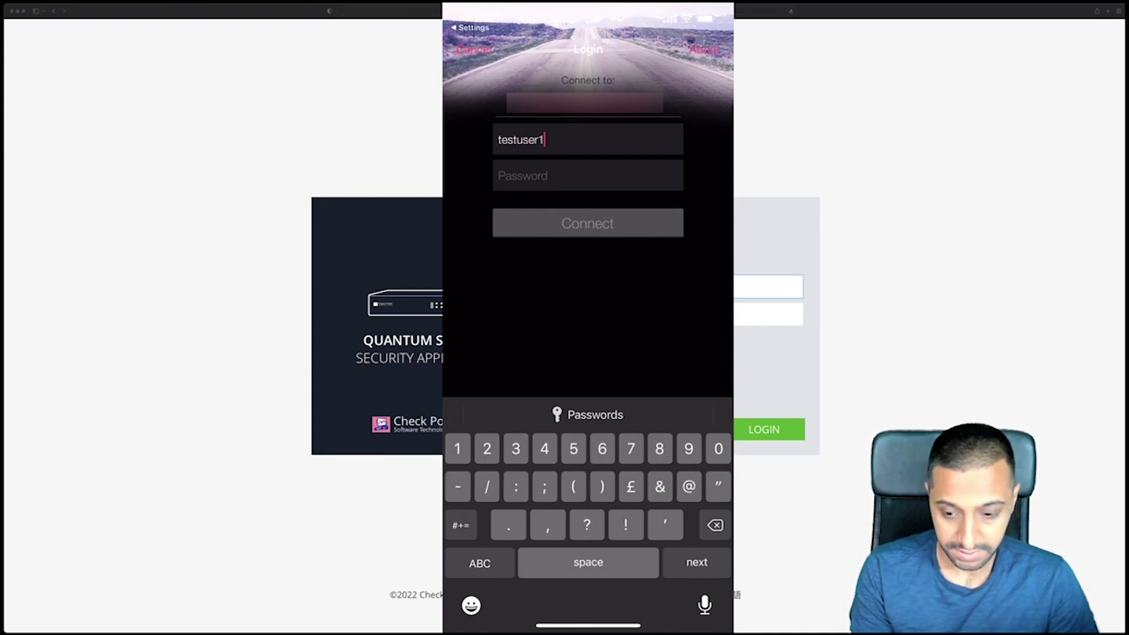
pyautogui.press('Return')
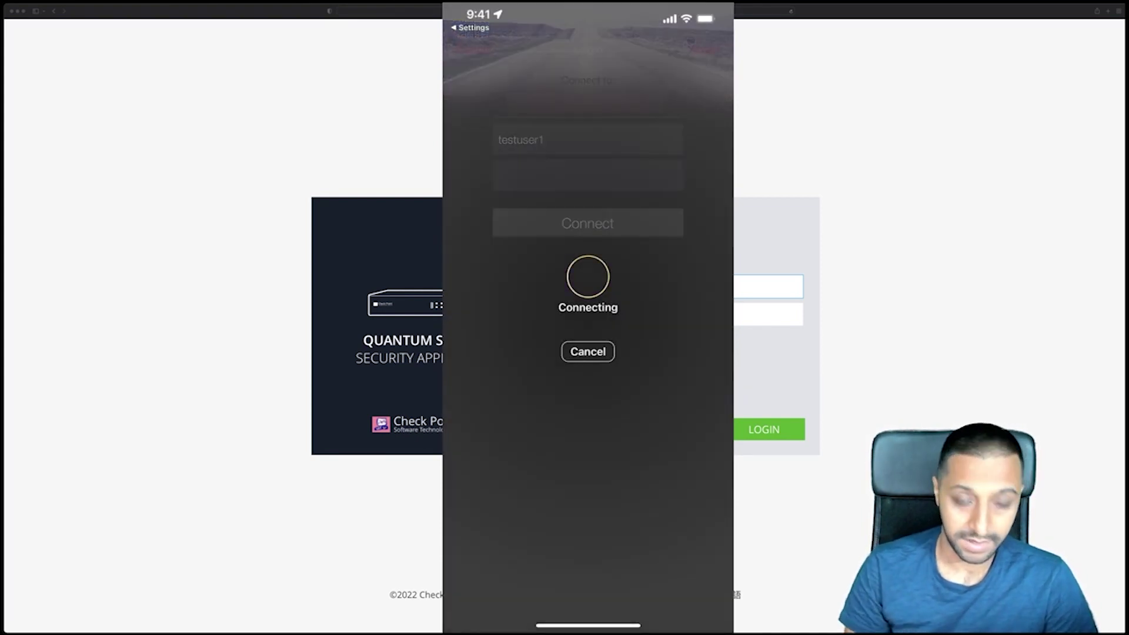